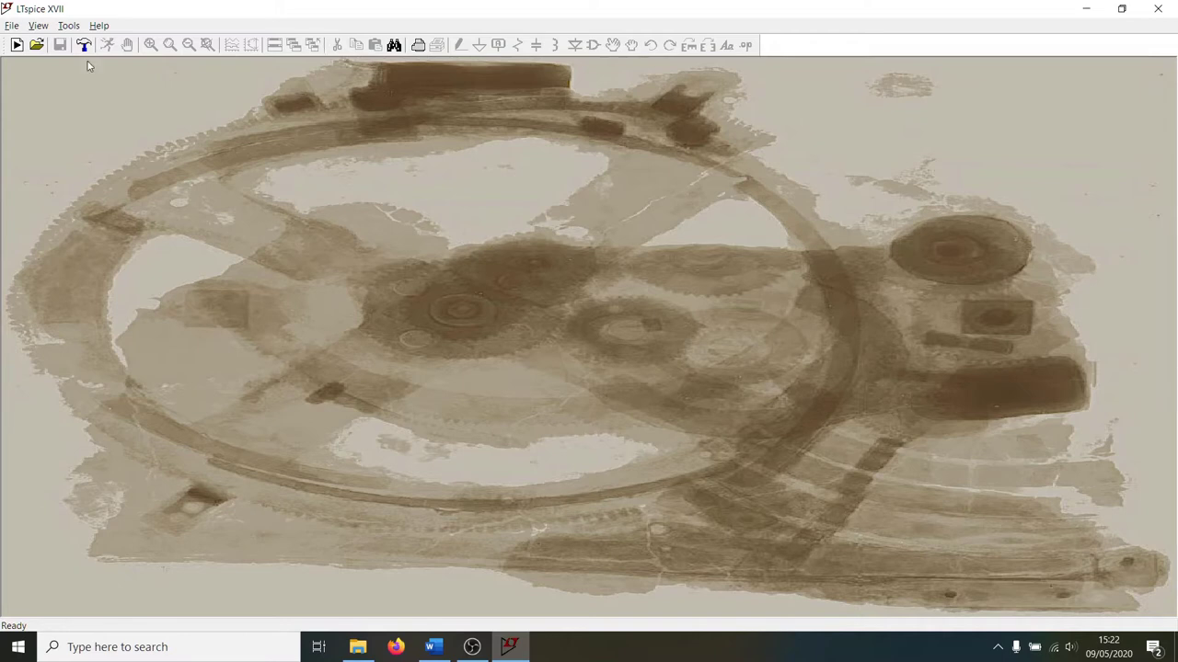
Step: Start a new schematic and place voltage source V1
click(14, 46)
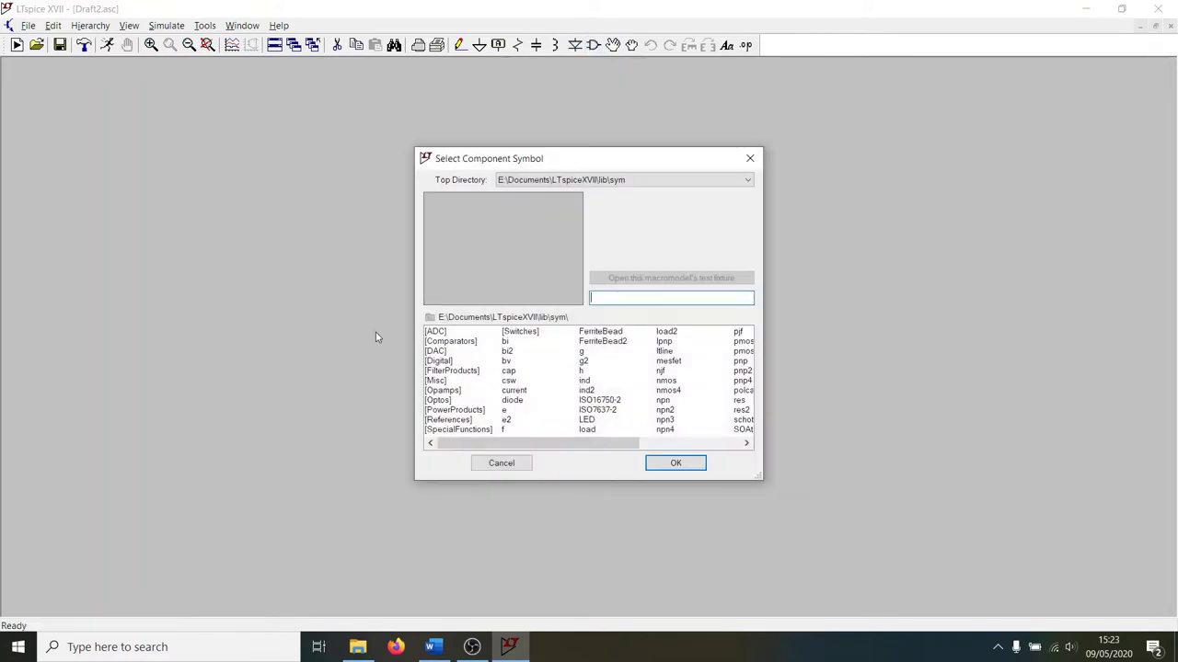
scroll(586, 405, down, 3)
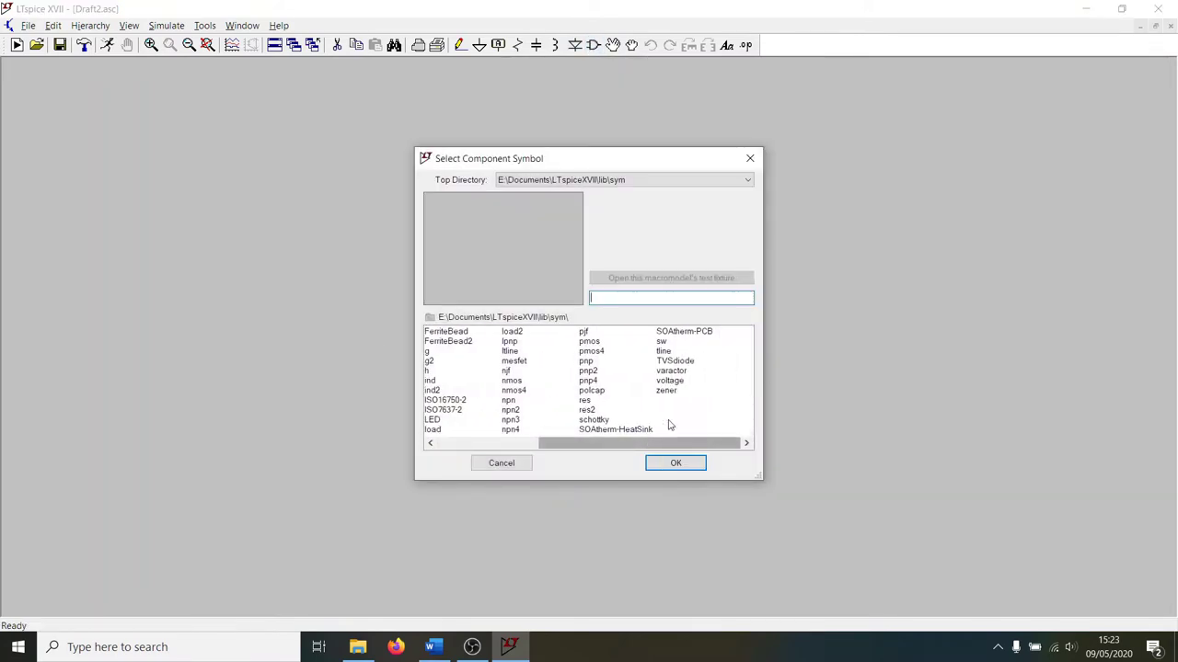
click(681, 381)
click(675, 463)
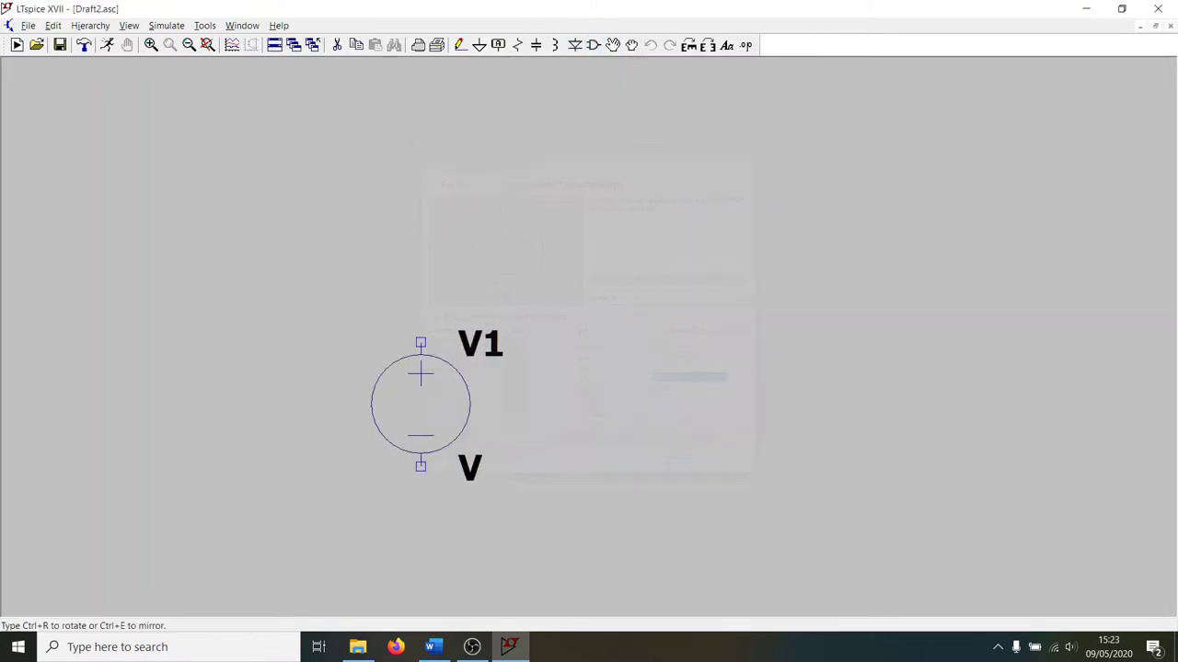
click(396, 355)
key(Escape)
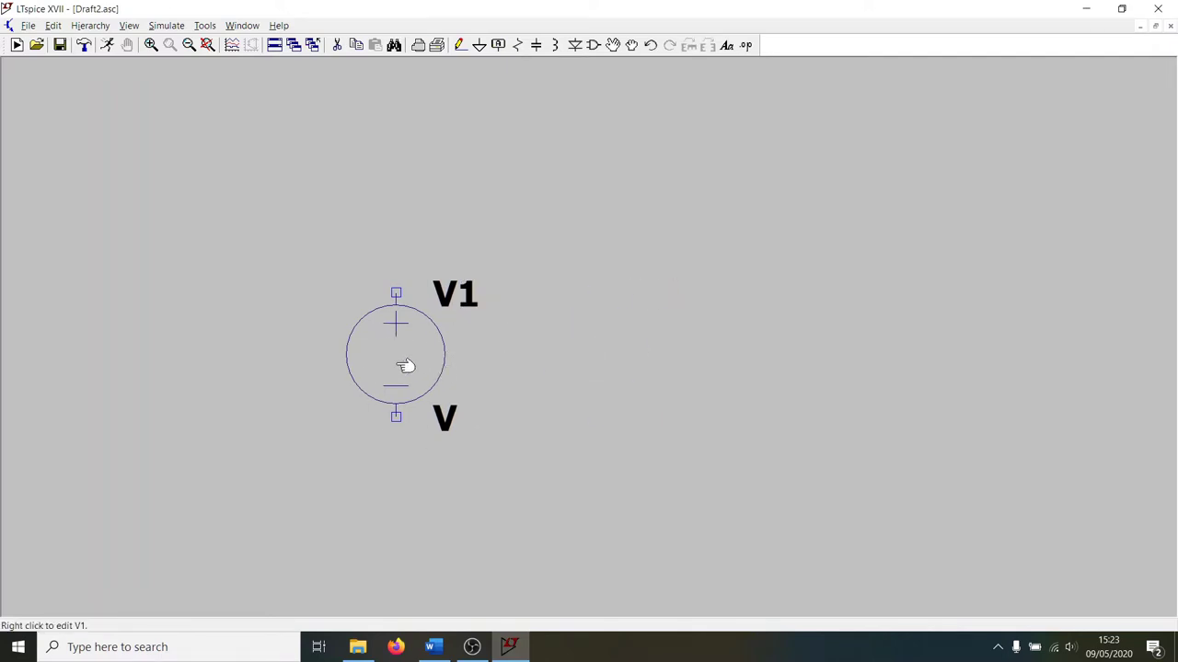
Step: Set V1 to a DC value of 0 with an AC amplitude of 1
right_click(401, 366)
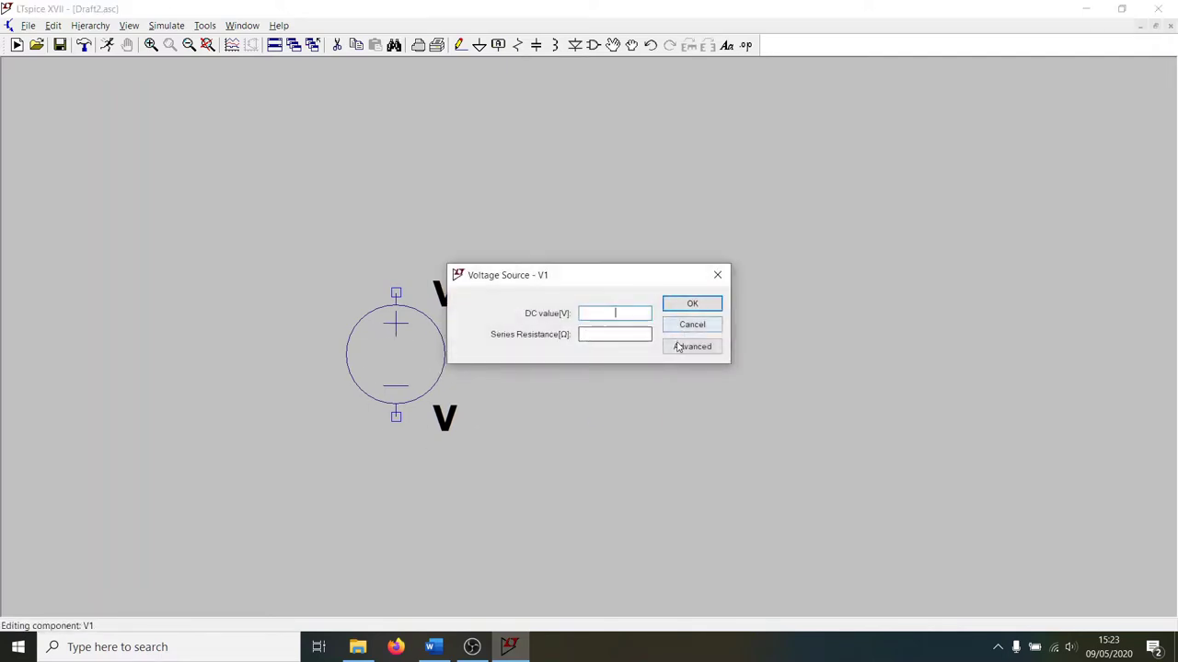
click(692, 346)
click(791, 182)
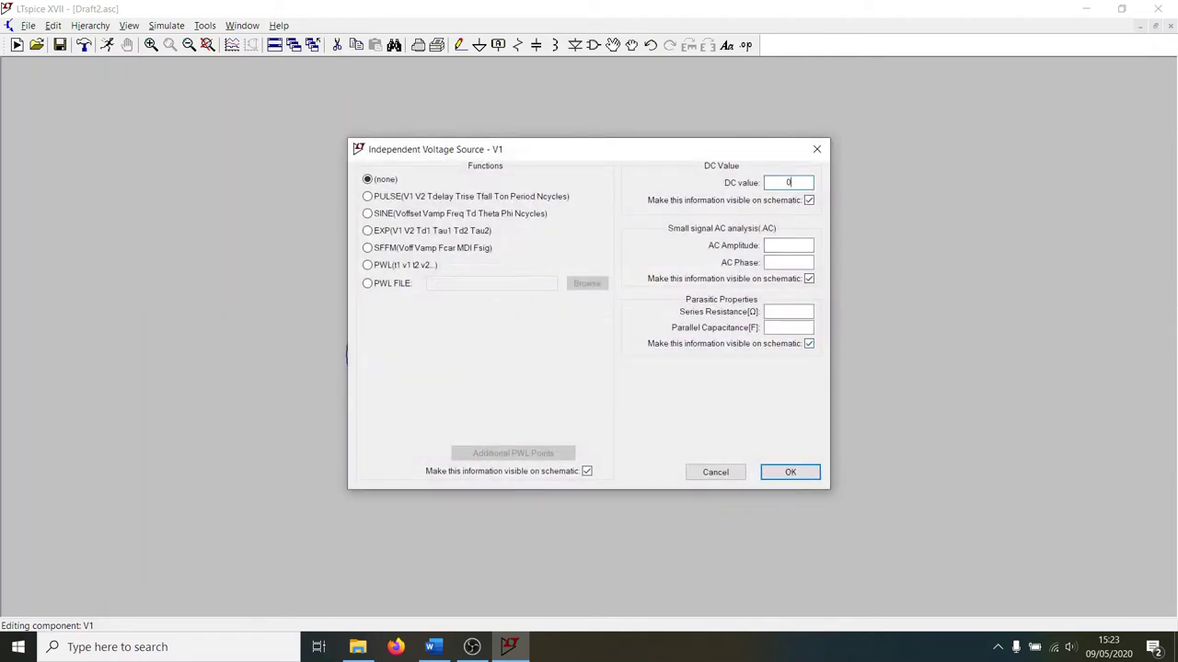
click(790, 245)
click(790, 472)
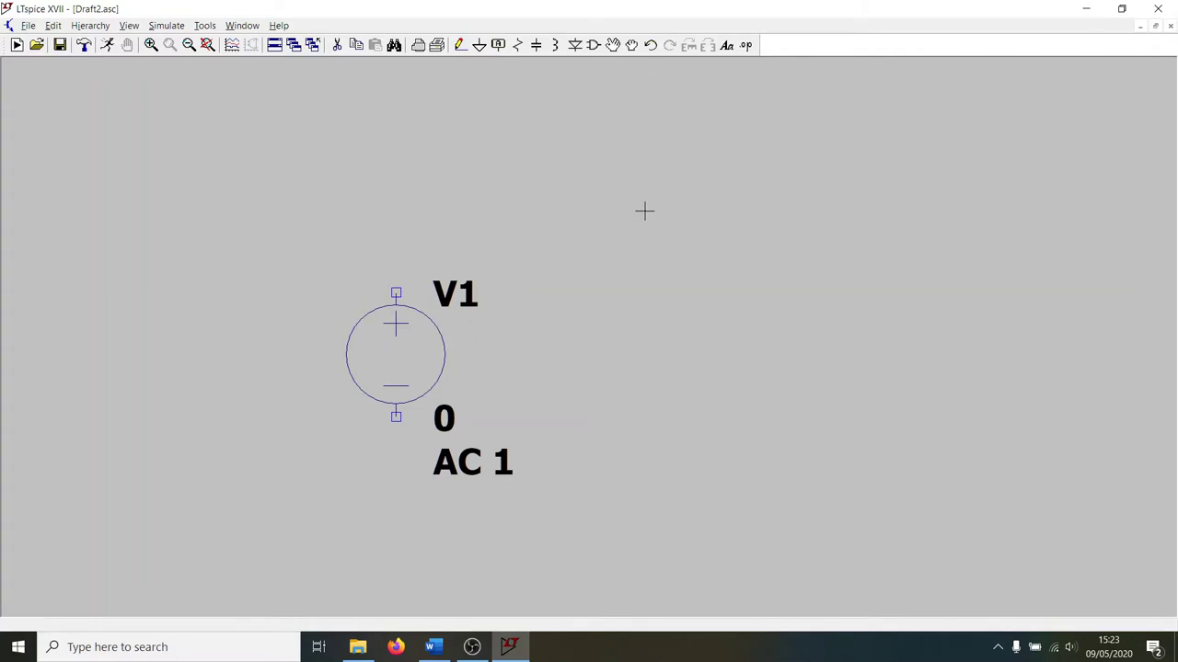
Step: Place a ground below V1 and wire V1's lower terminal to it
key(g)
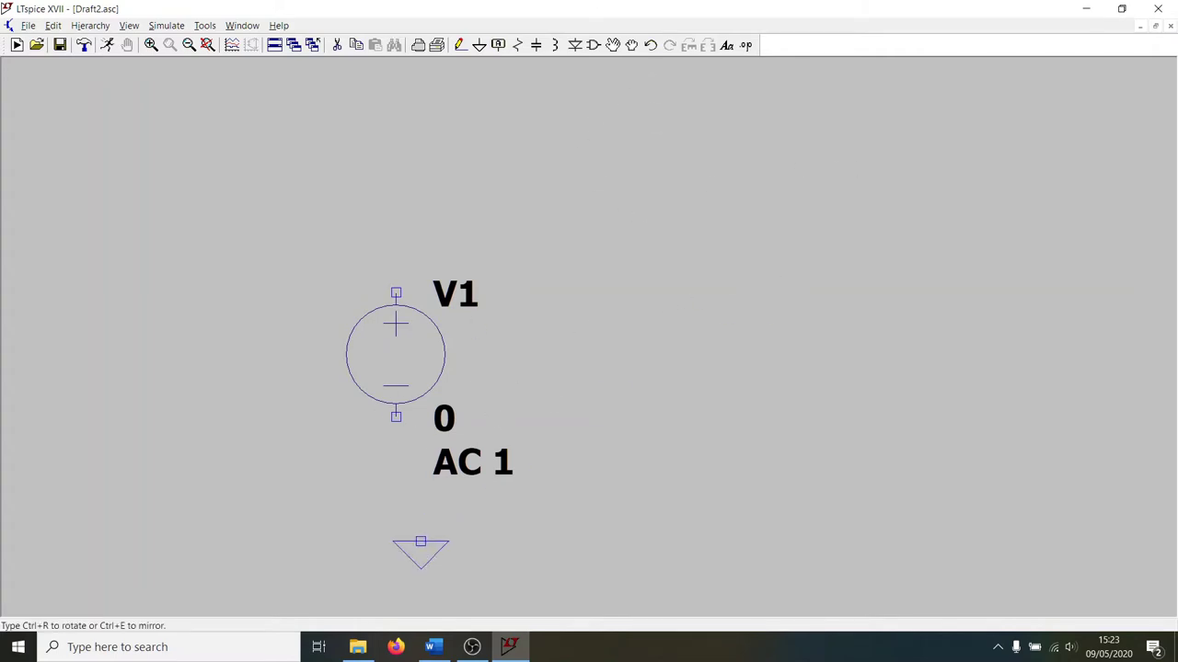
click(396, 517)
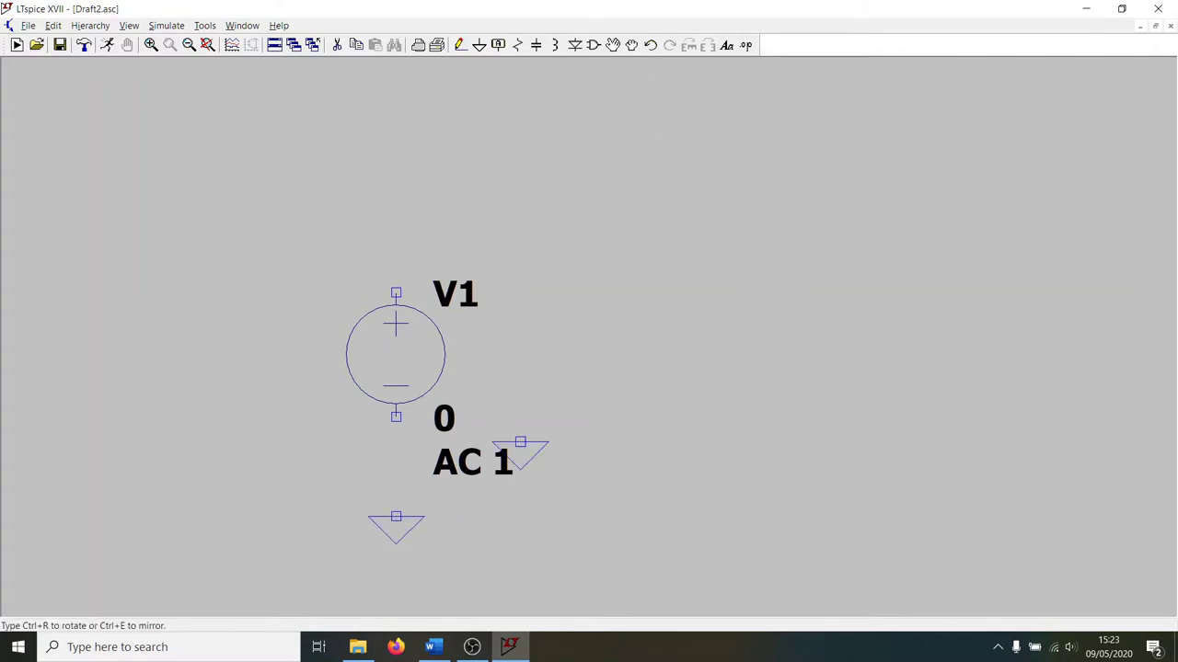
key(Escape)
key(F3)
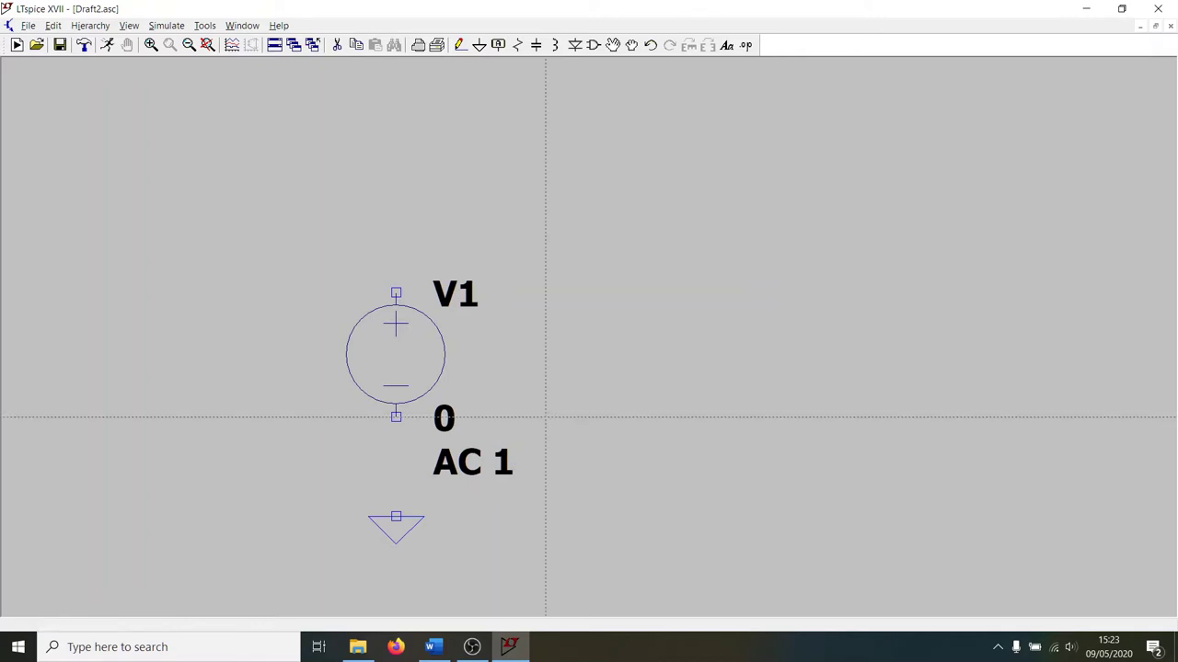
click(396, 416)
click(396, 517)
scroll(571, 392, up, 1)
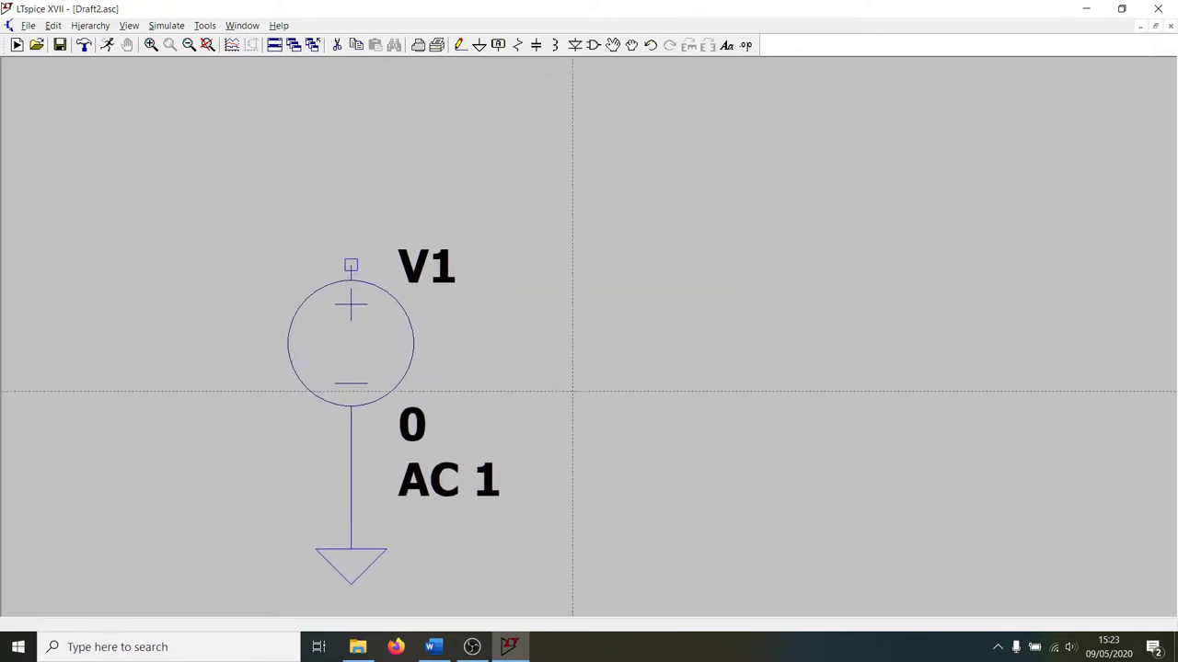
scroll(565, 395, down, 2)
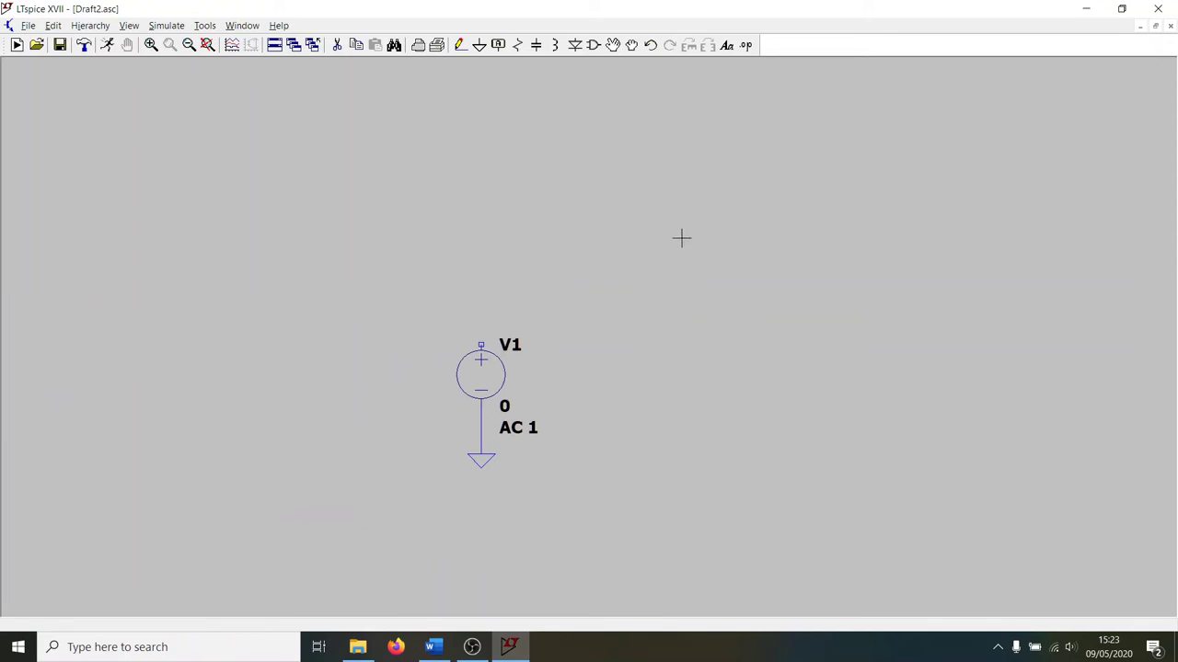
Step: Place horizontal capacitor C1, horizontal resistor R1 beside it, and a ground right of R1
key(c)
key(ctrl+r)
click(603, 271)
key(Escape)
key(r)
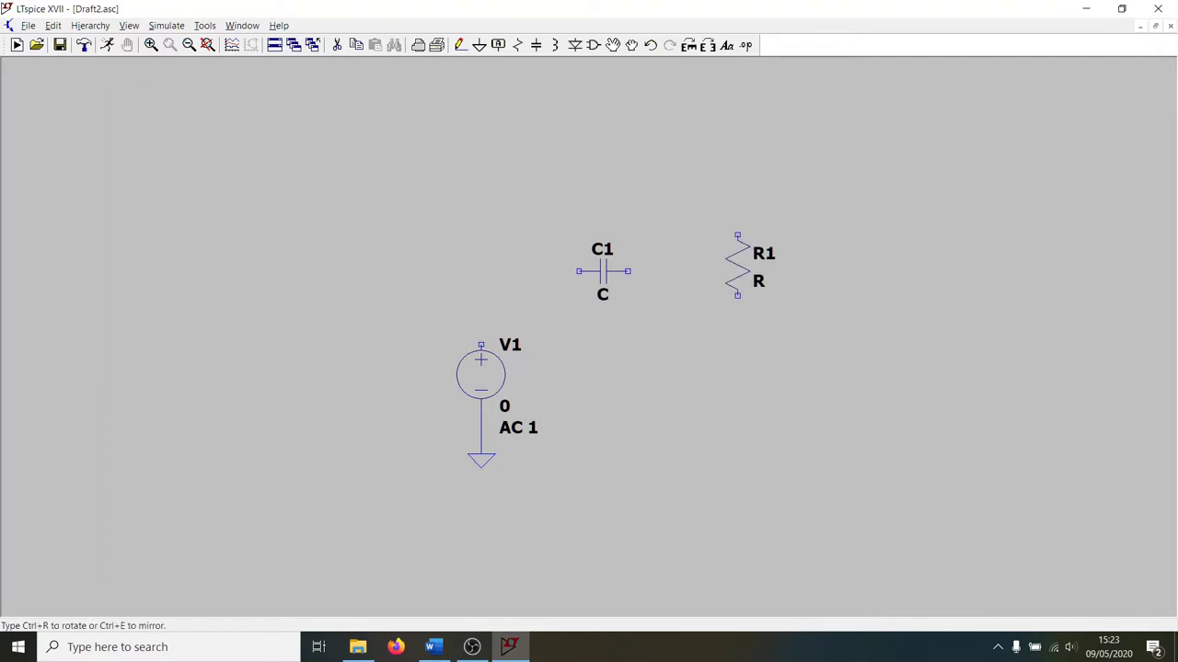
key(ctrl+r)
click(731, 271)
key(Escape)
key(r)
key(g)
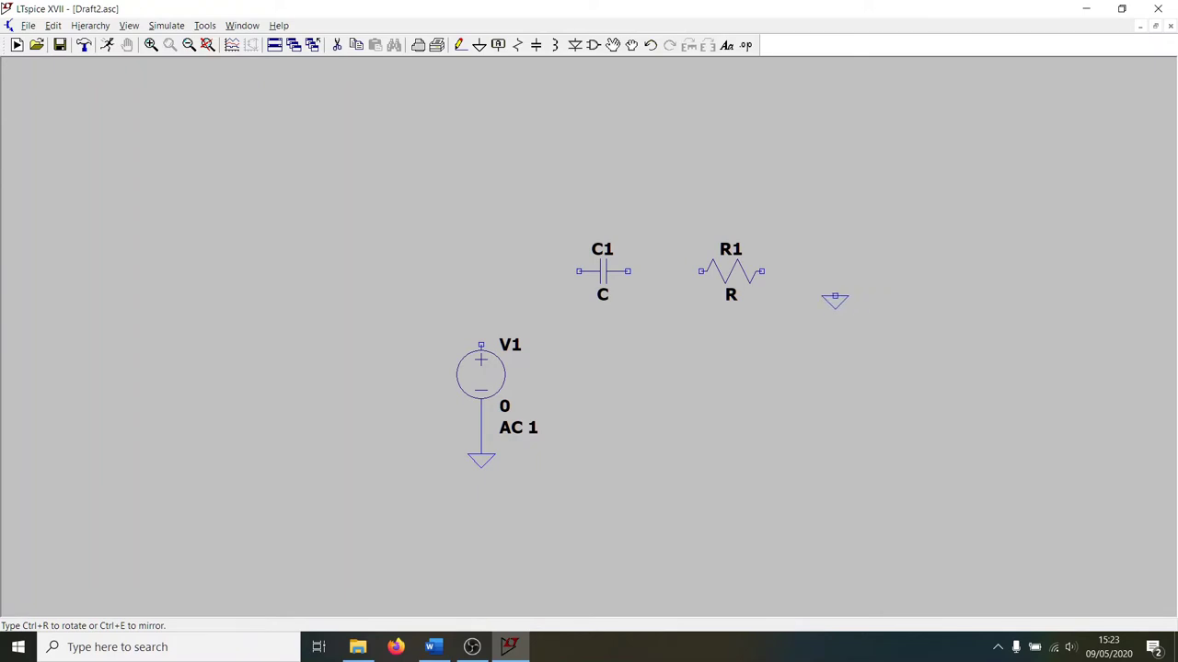
click(847, 299)
key(Escape)
Step: Wire V1's top terminal through C1 and R1 to the right-hand ground
key(F3)
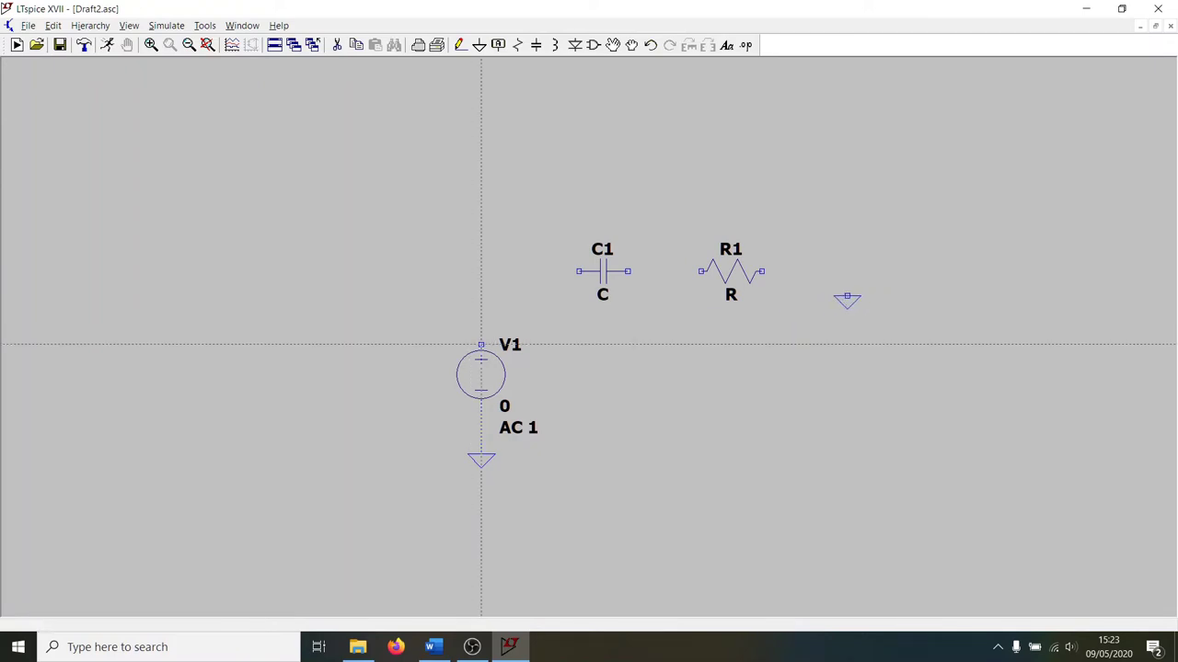
click(480, 345)
click(480, 272)
click(598, 272)
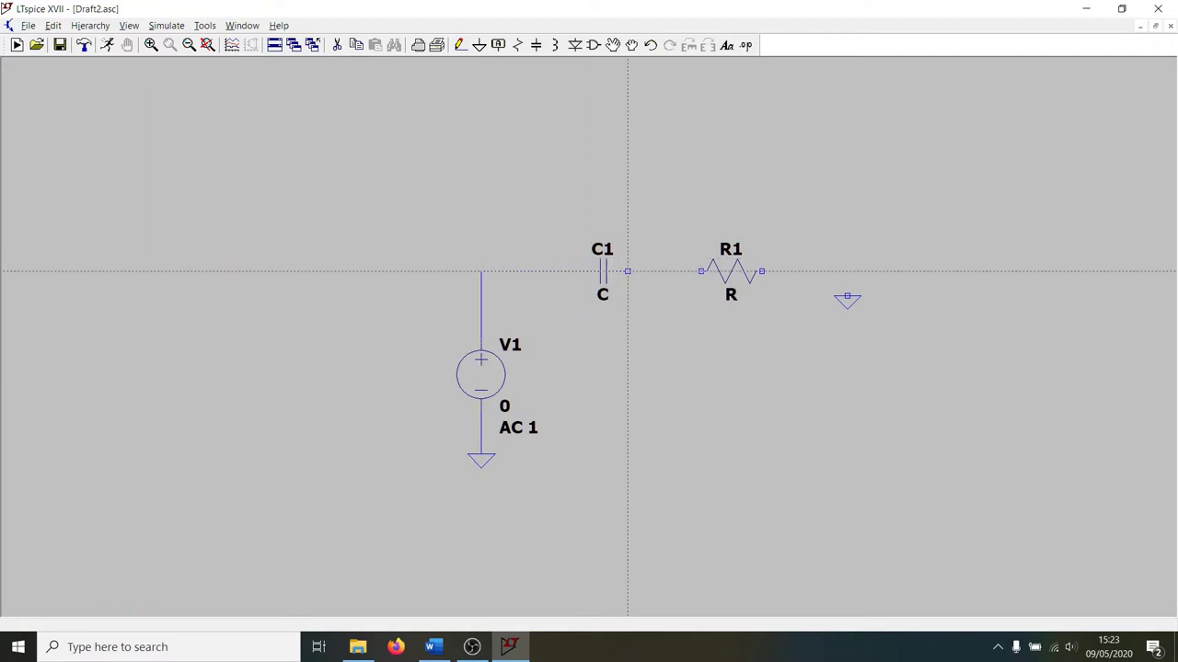
click(701, 271)
click(762, 271)
click(847, 296)
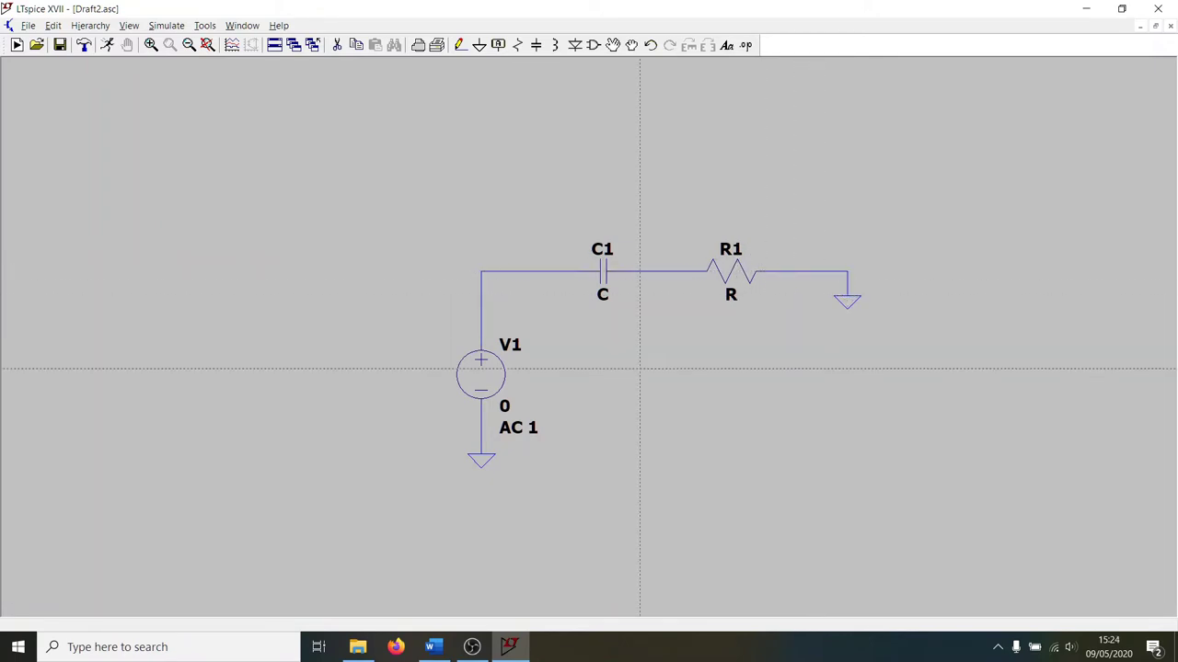
key(Escape)
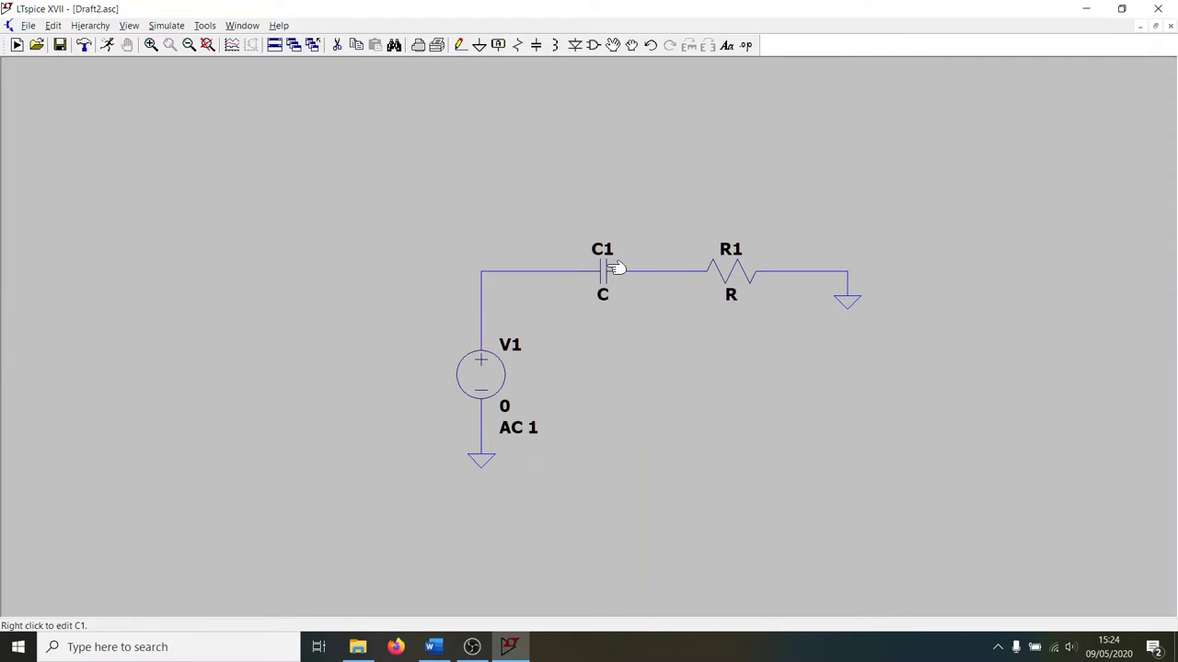
Step: Enter 1.5uF for capacitor C1 and 8R for resistor R1
right_click(615, 268)
text(1.5uF)
key(Return)
right_click(750, 275)
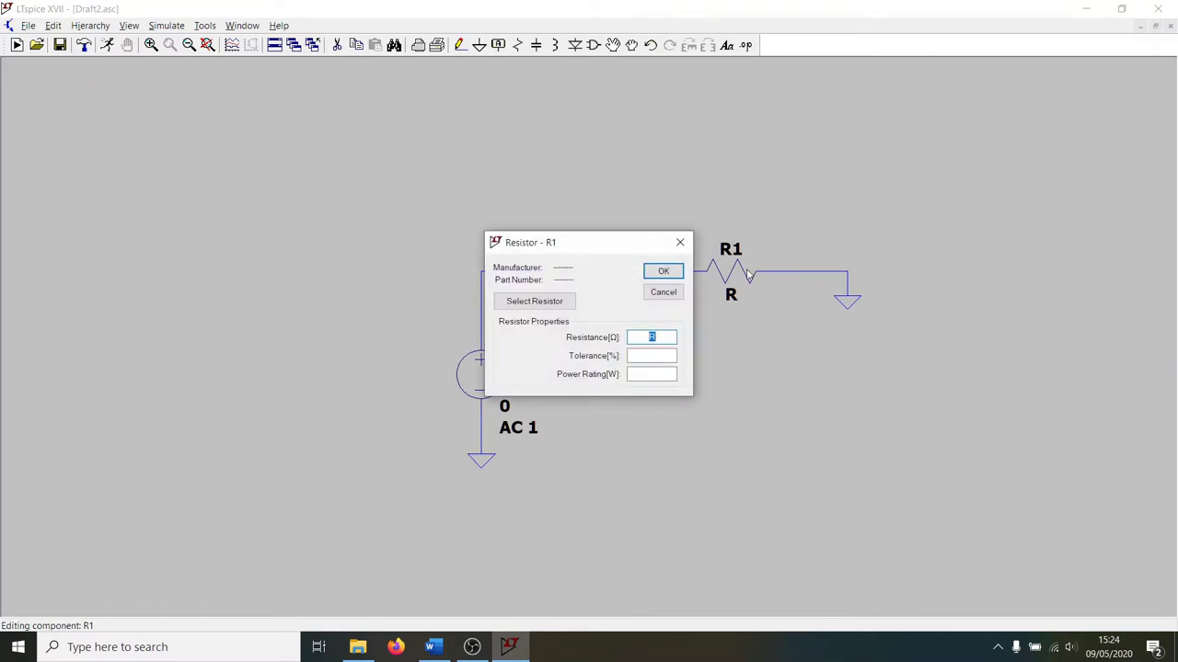
text(8R)
key(Return)
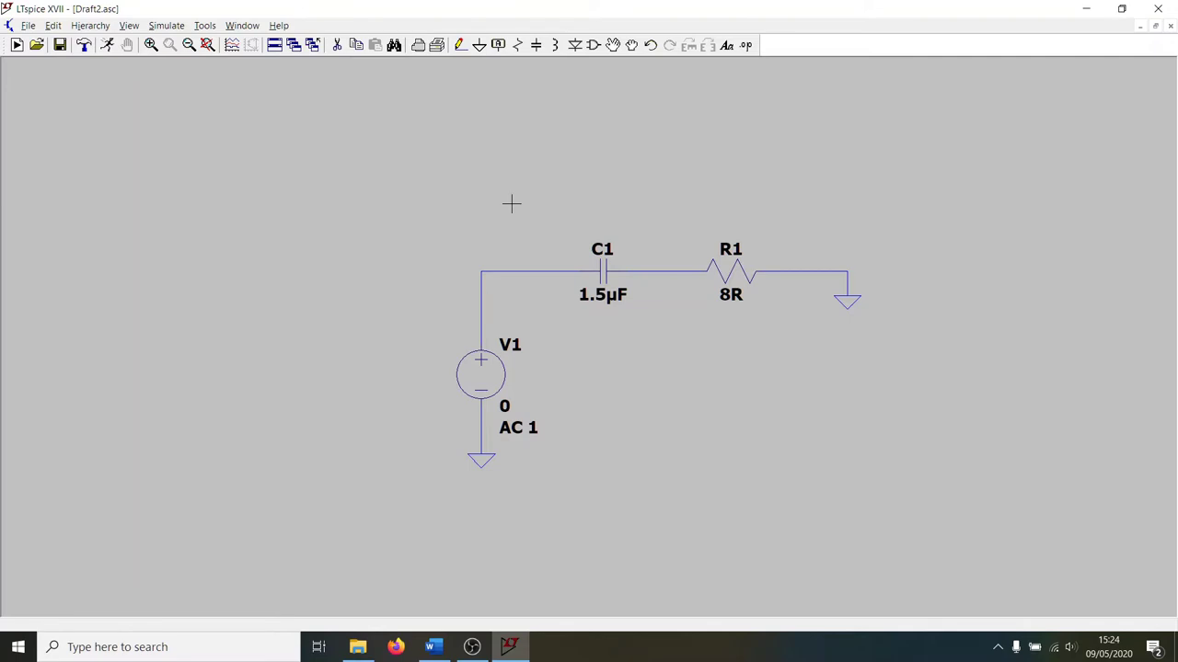
Step: Place horizontal inductor L1, capacitor C2, resistor R2 and a ground above the RC branch
key(l)
key(ctrl+r)
key(ctrl+e)
key(ctrl+e)
click(640, 174)
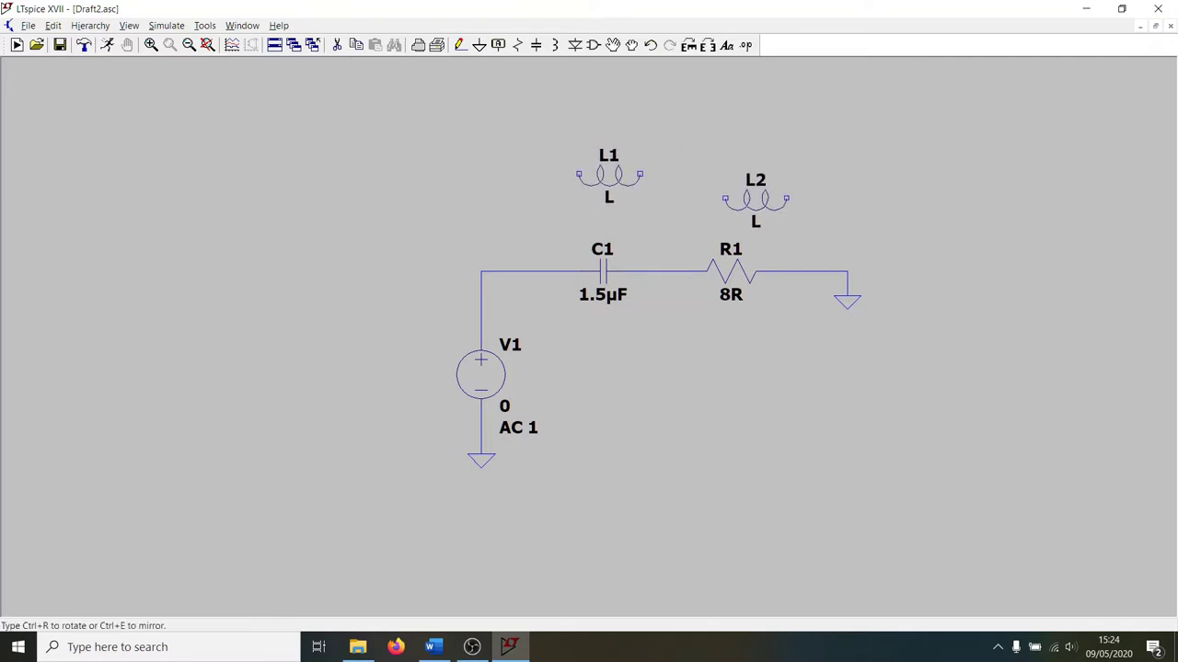
key(c)
key(ctrl+r)
click(749, 173)
key(r)
key(ctrl+r)
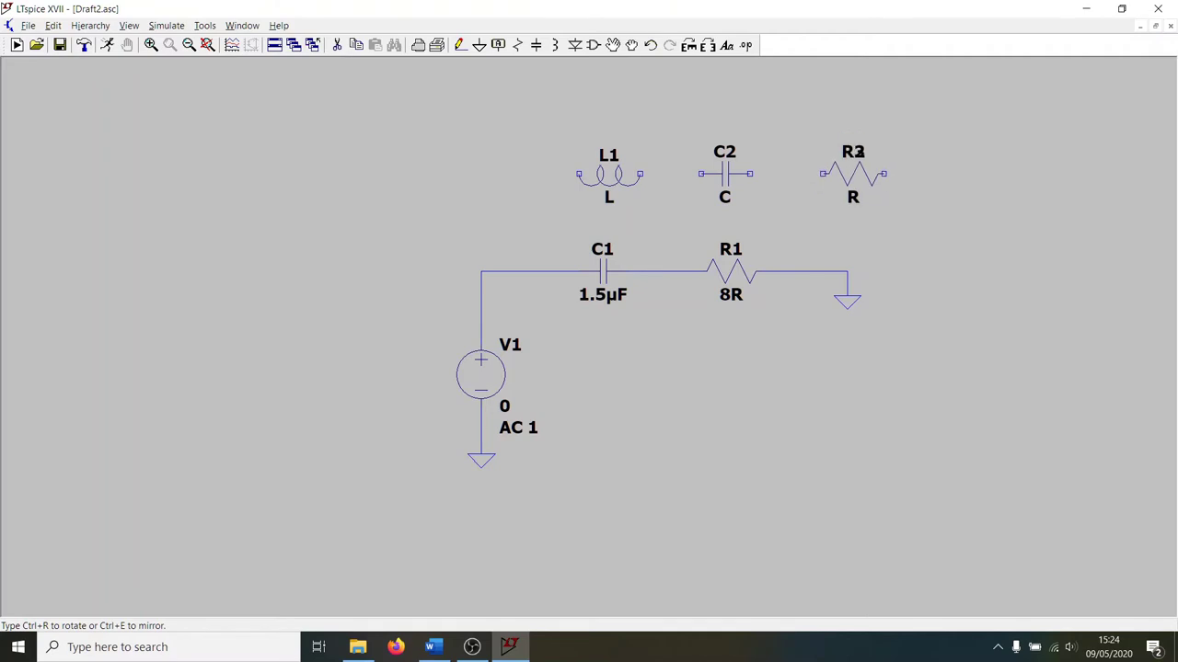
key(g)
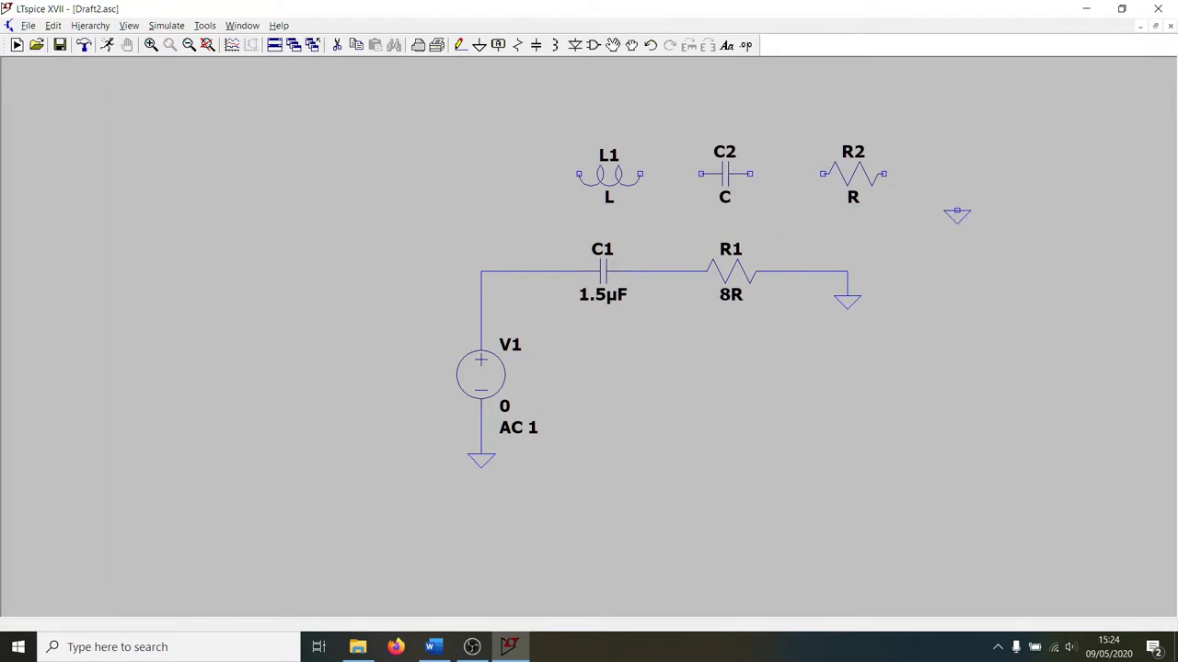
Step: Wire the source's top node through L1, C2 and R2 to the new ground
key(F3)
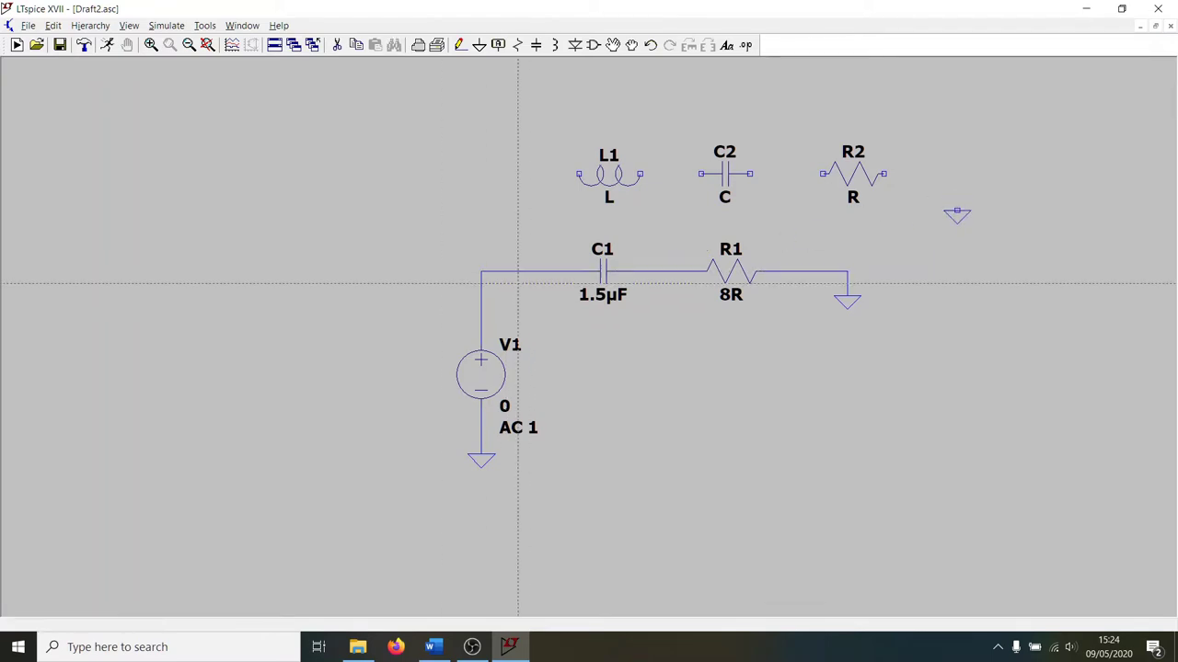
click(480, 271)
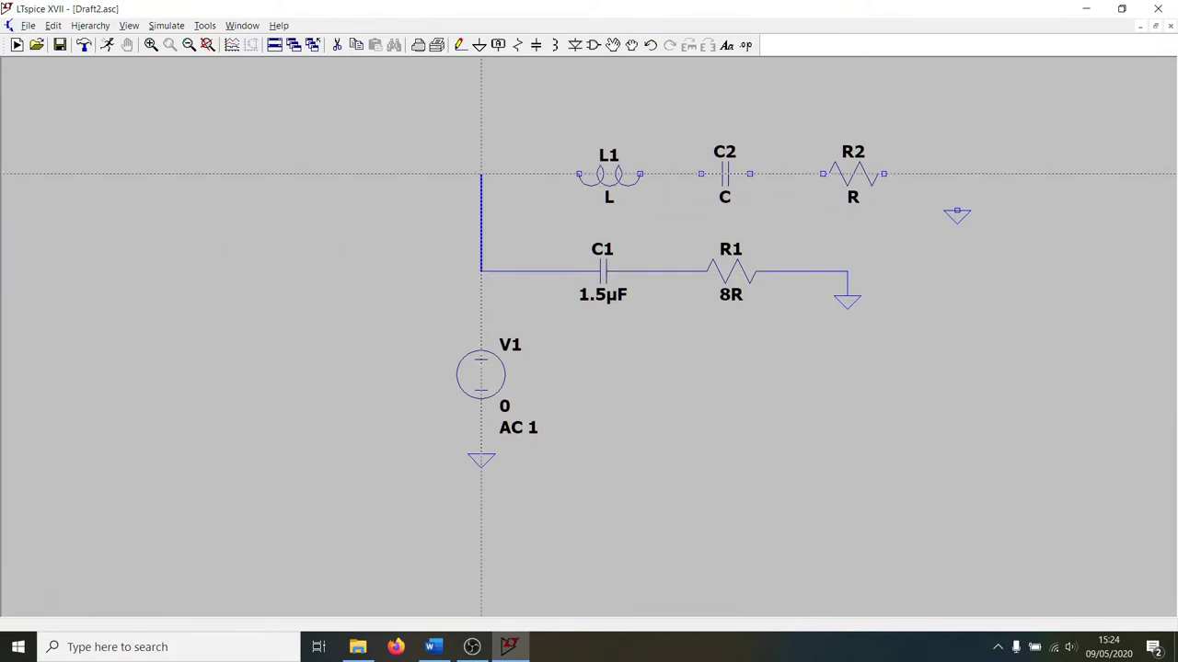
click(579, 173)
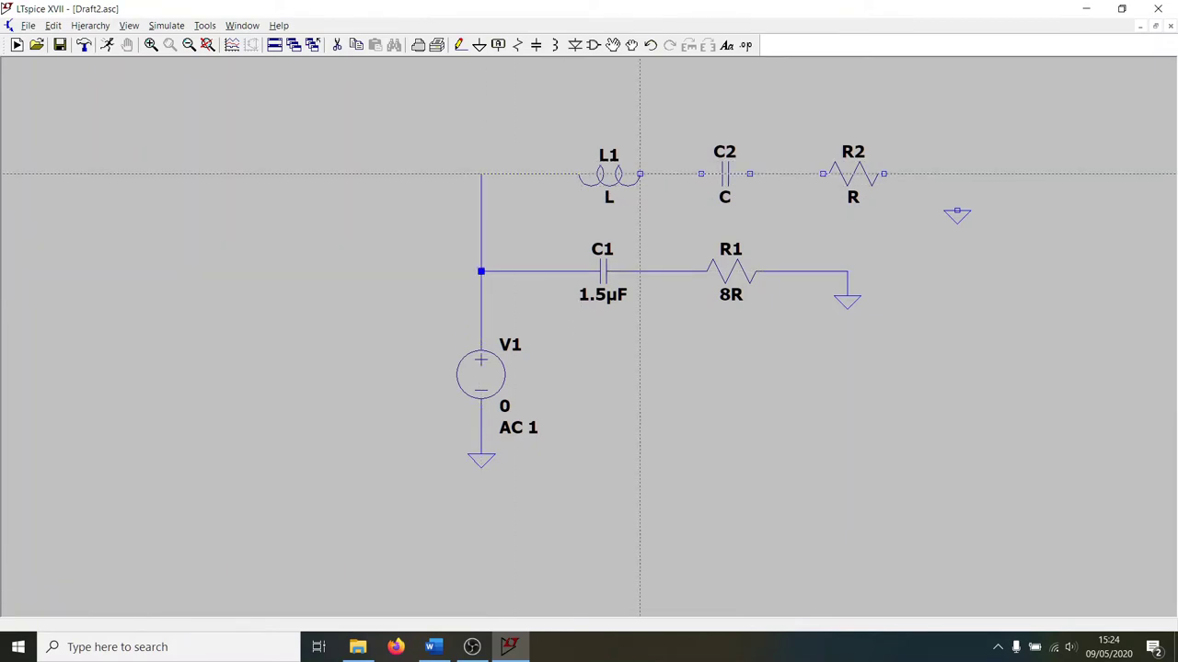
click(639, 173)
click(702, 173)
click(750, 173)
click(822, 173)
click(883, 173)
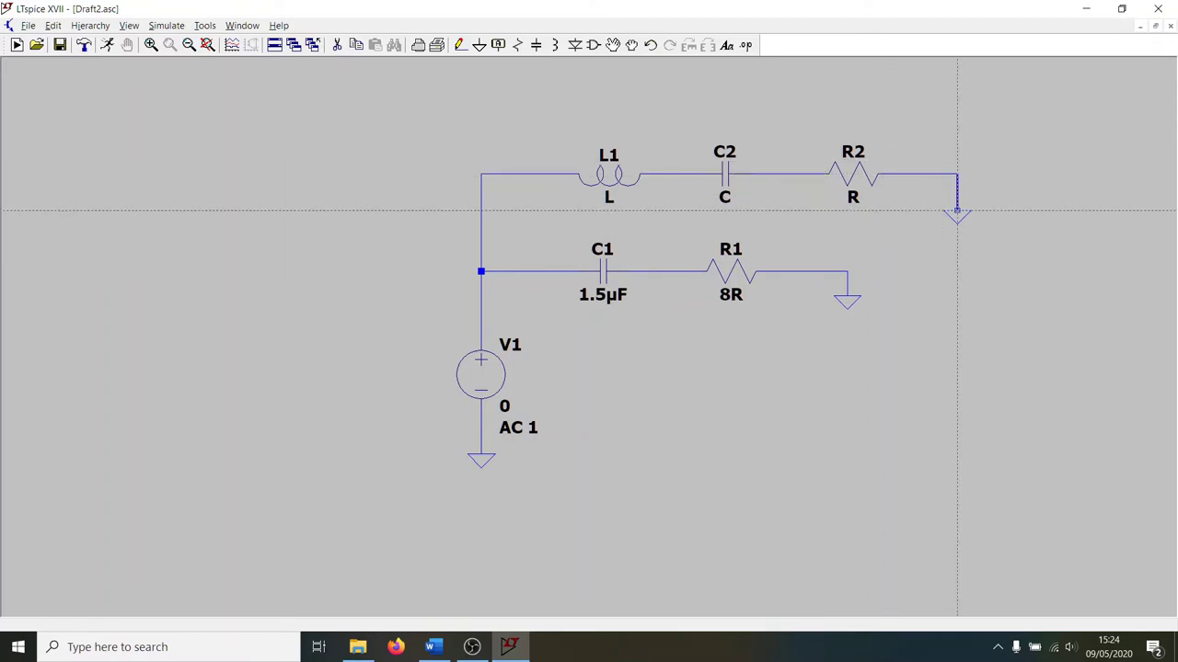
click(957, 212)
Step: Give L1 4.3u, C2 220u and R2 8R
key(Escape)
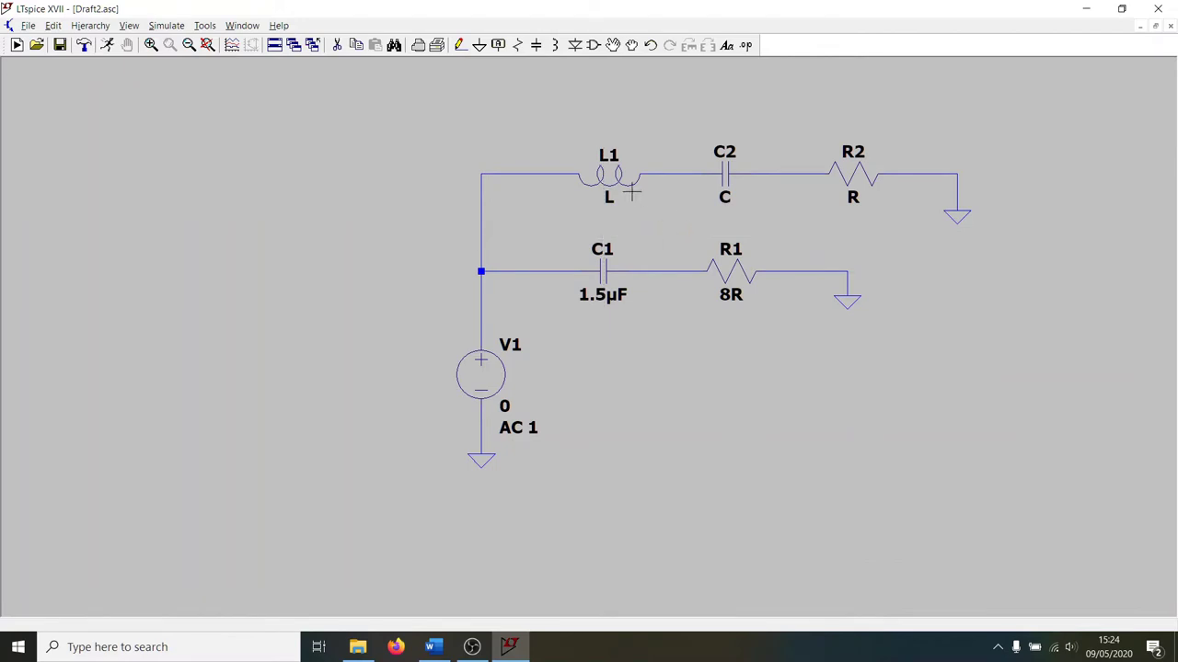
right_click(608, 178)
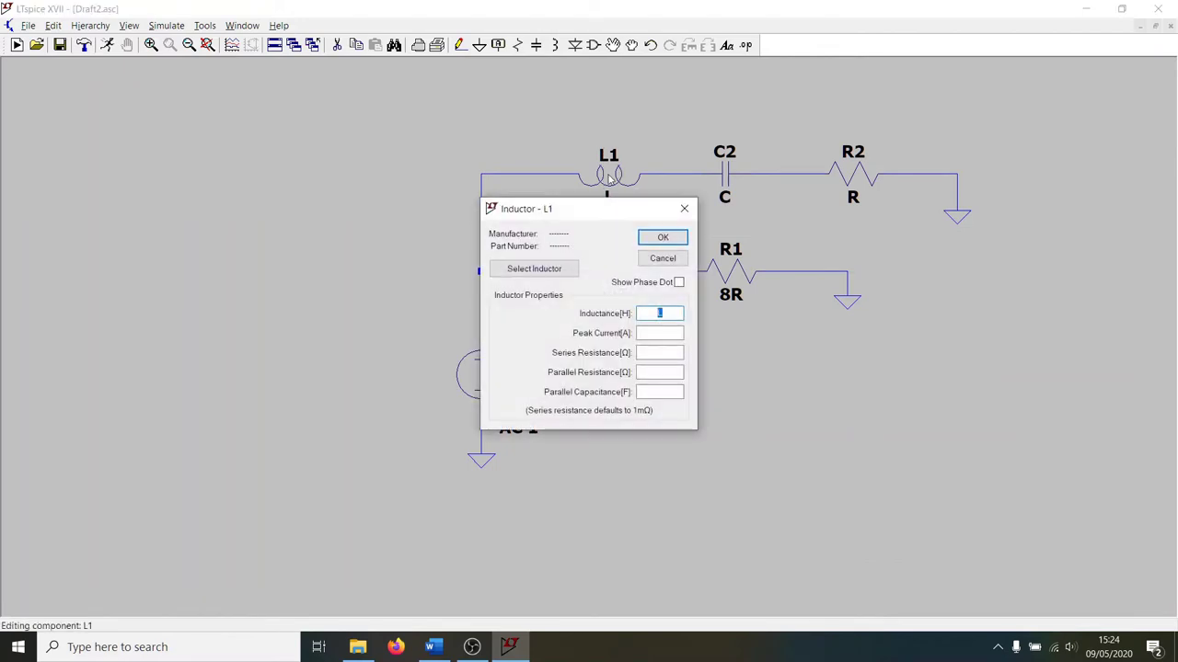
text(4.3u)
key(Return)
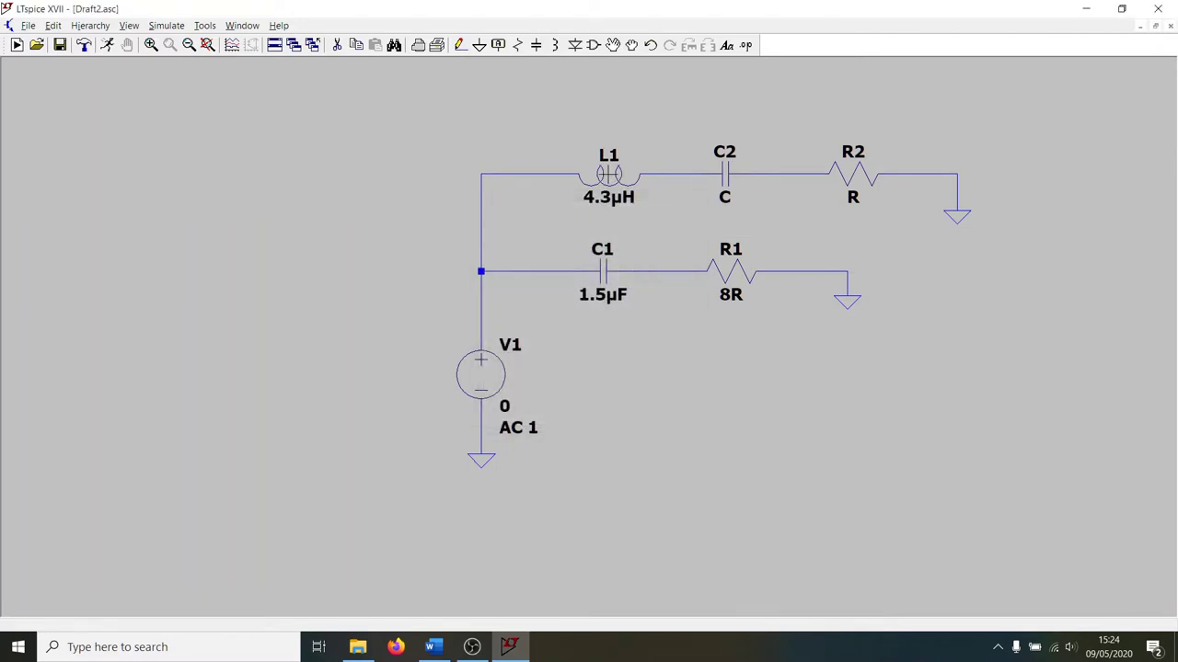
right_click(727, 172)
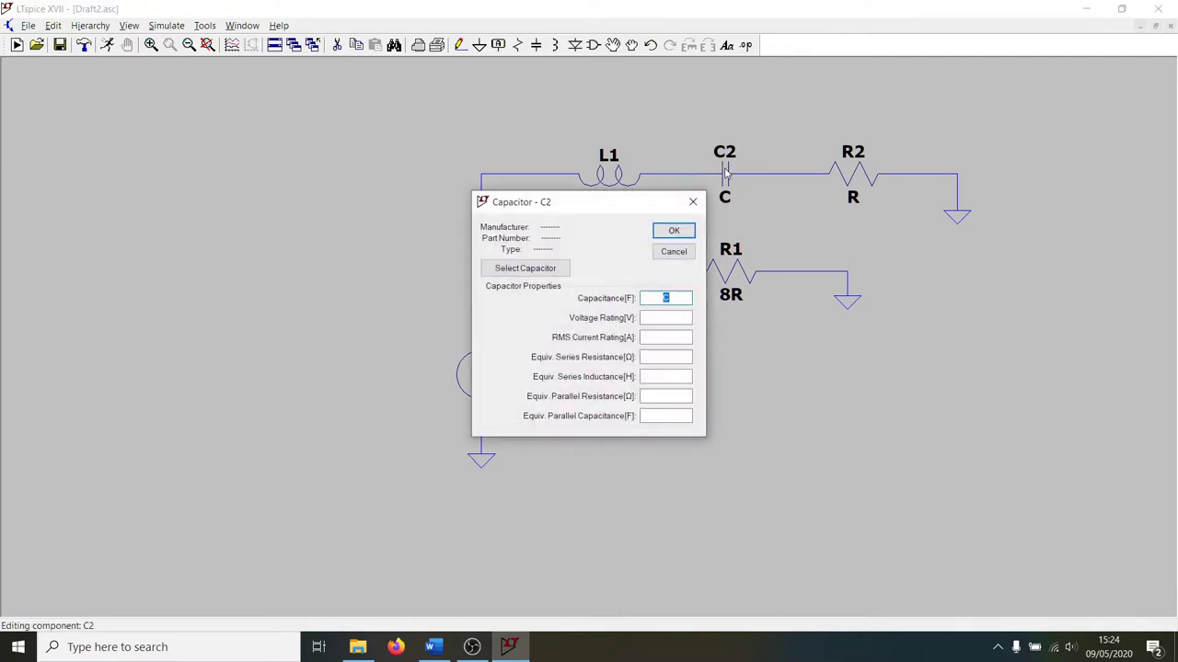
text(220u)
key(Return)
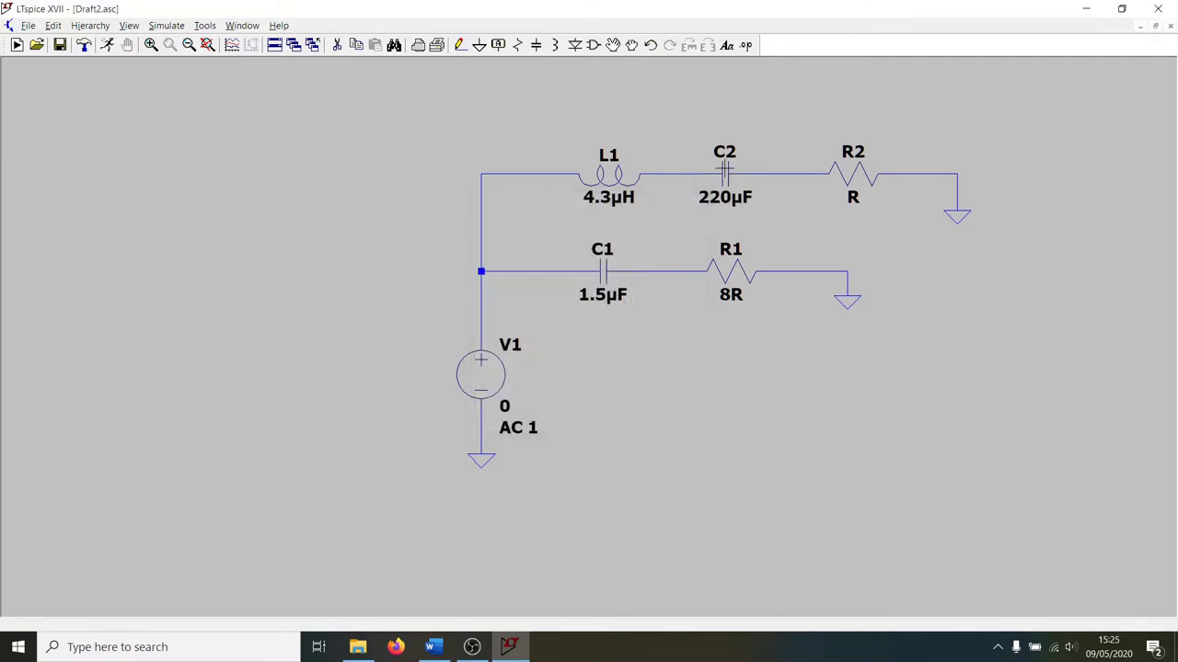
right_click(861, 172)
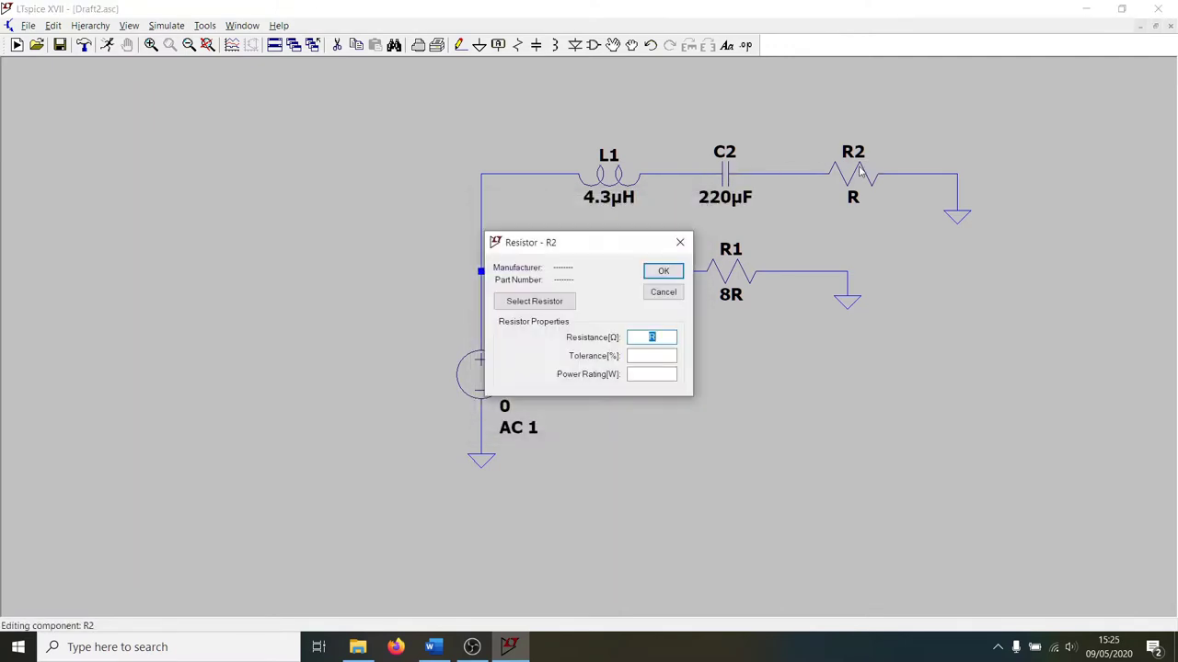
text(8R)
key(Return)
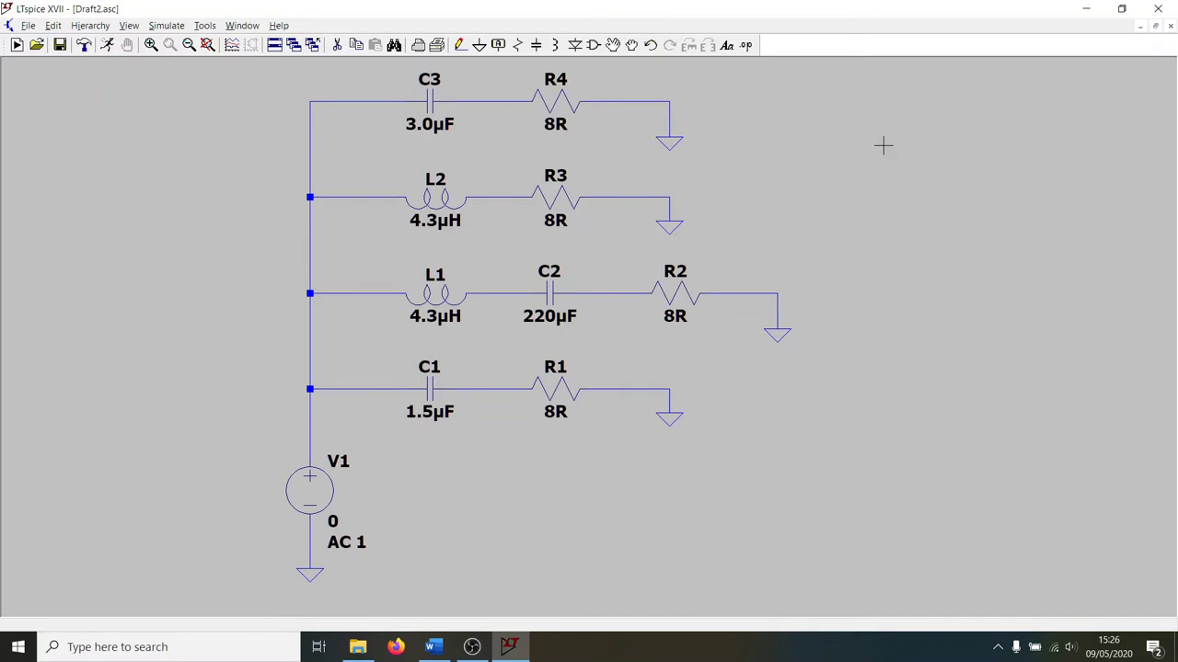
Step: Label the C1–R1 wire Tweet and the C3–R4 wire Tweet+
click(500, 49)
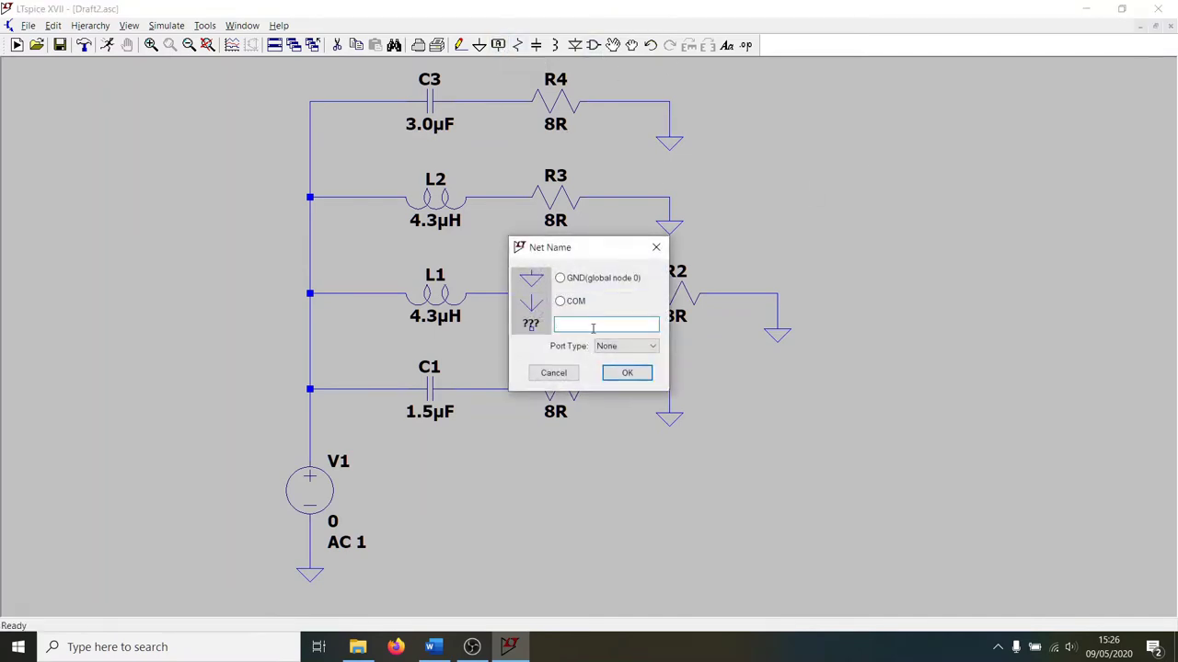
text(Tweet)
key(Return)
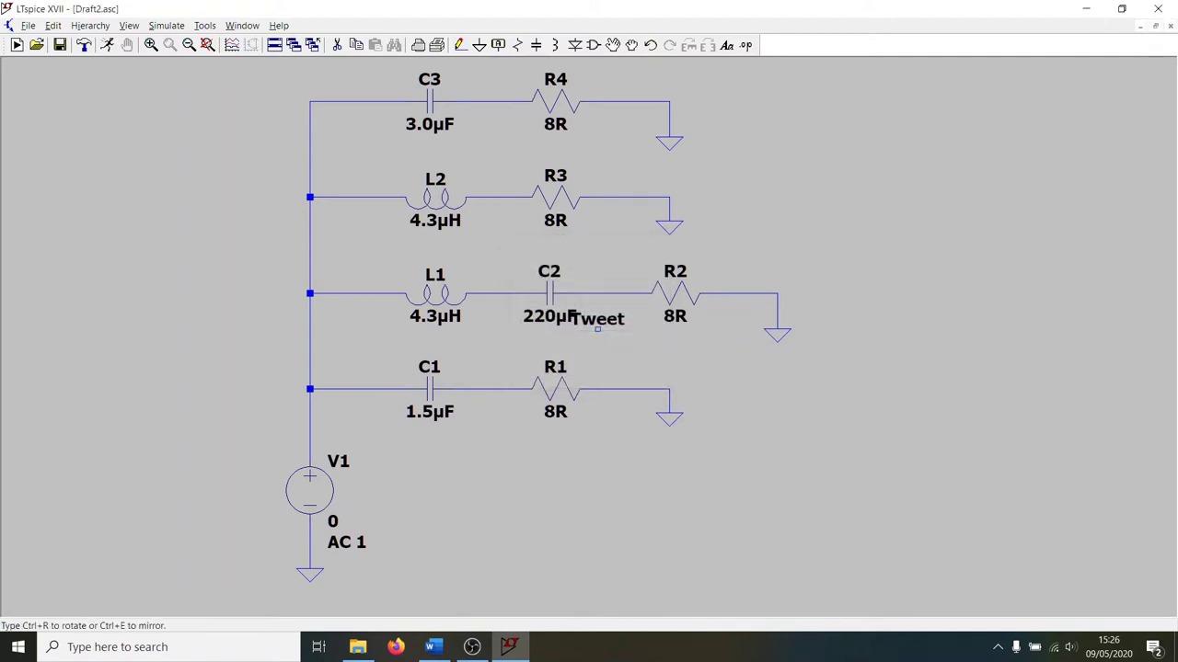
click(490, 389)
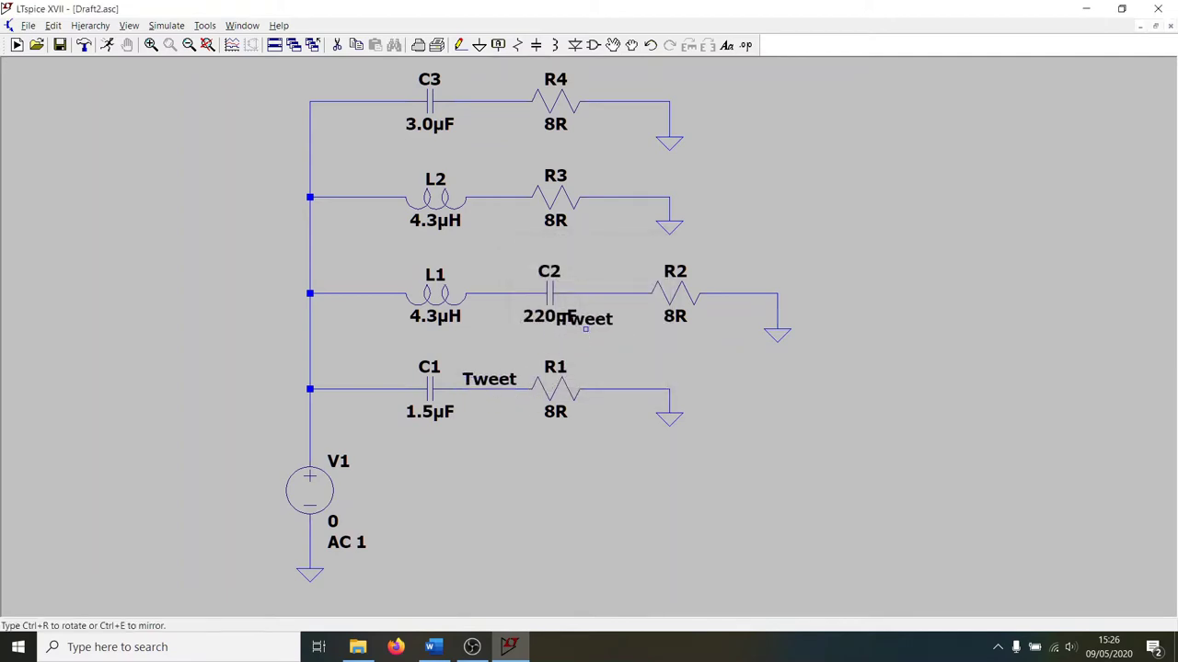
click(498, 46)
text(Tweet+)
key(Return)
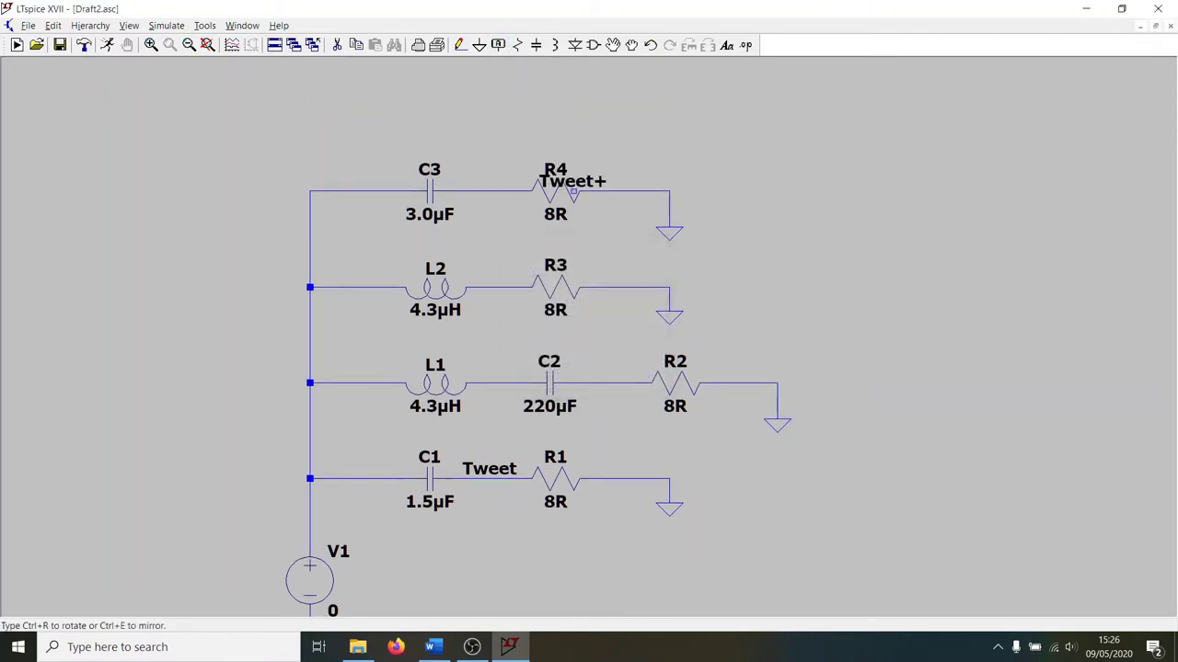
click(490, 193)
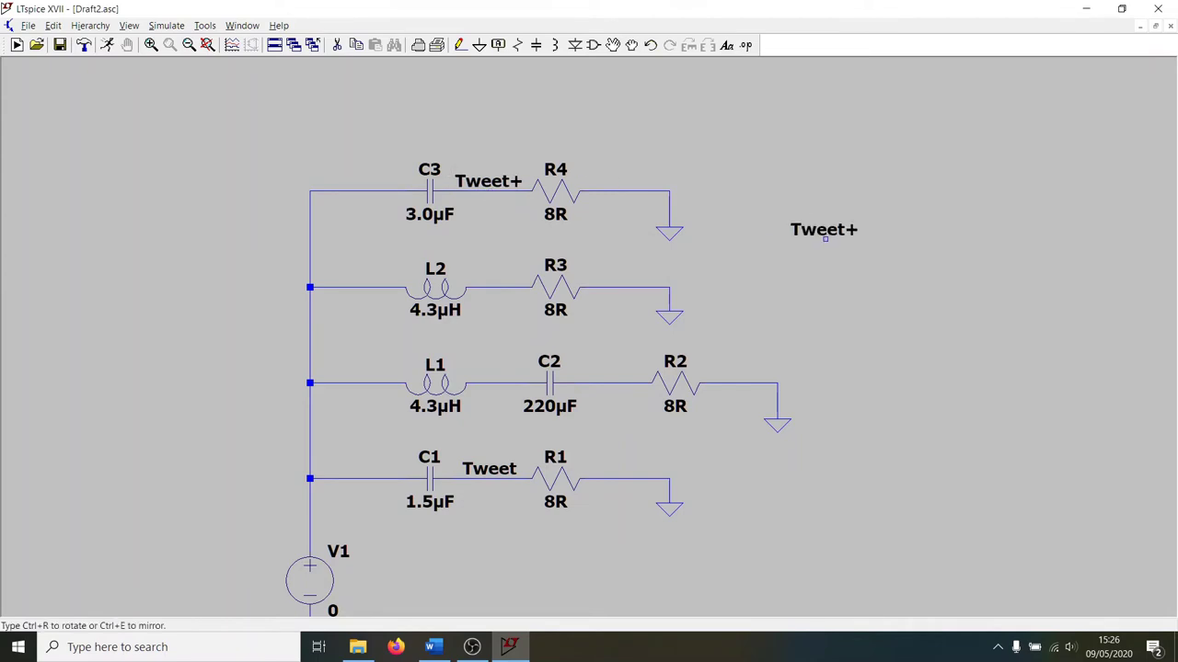
key(Escape)
Step: Label the L1–C2 wire Woof and the L2–R3 wire Woof+
click(498, 46)
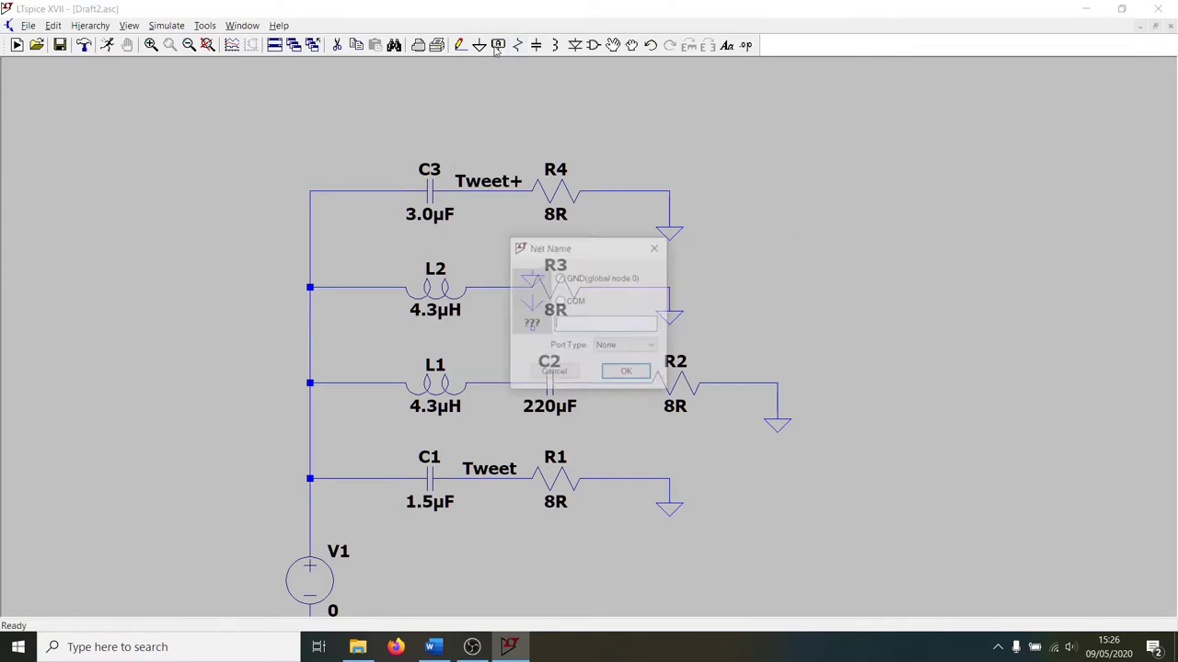
text(Woof)
key(Return)
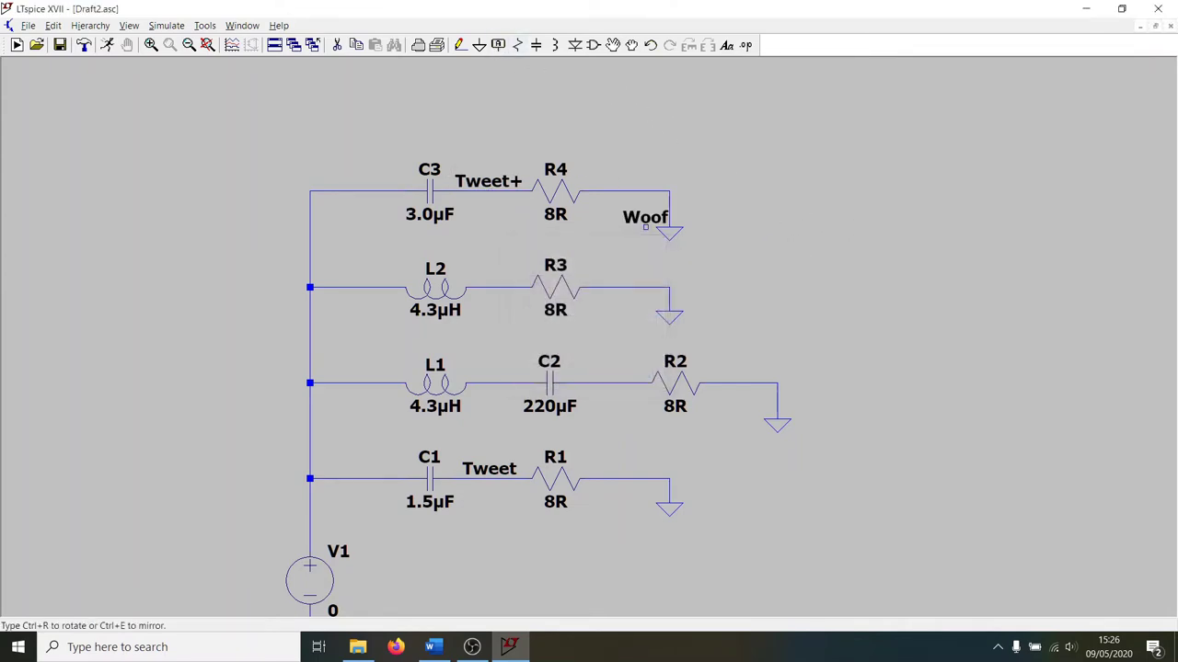
click(502, 381)
key(Escape)
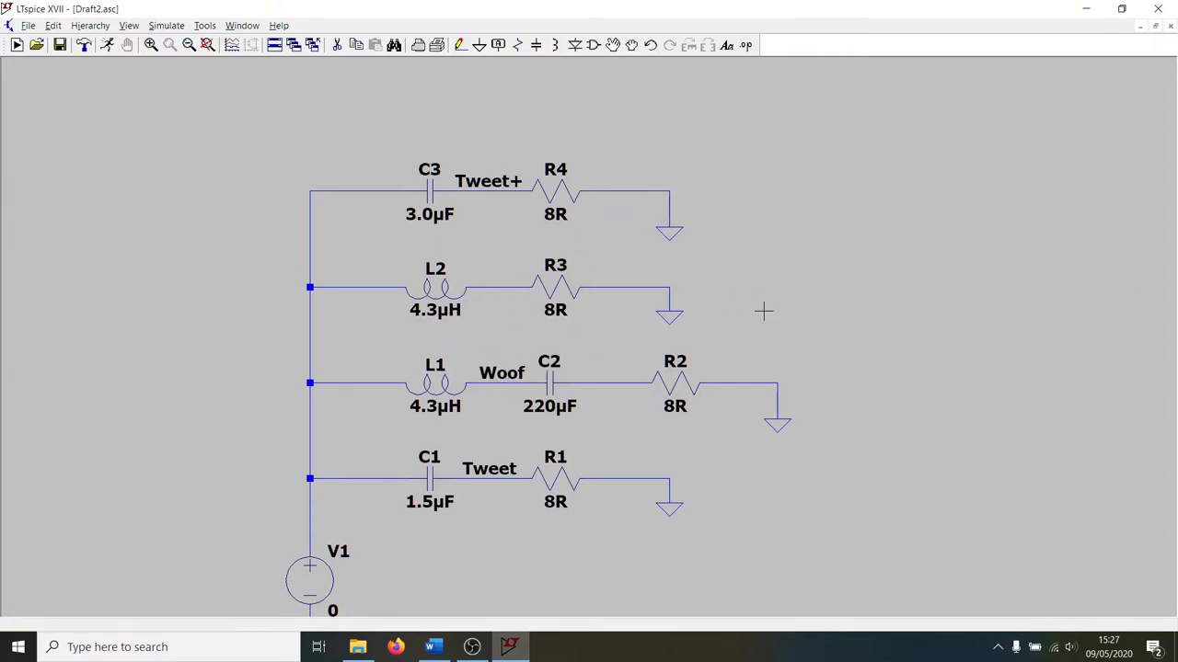
click(498, 45)
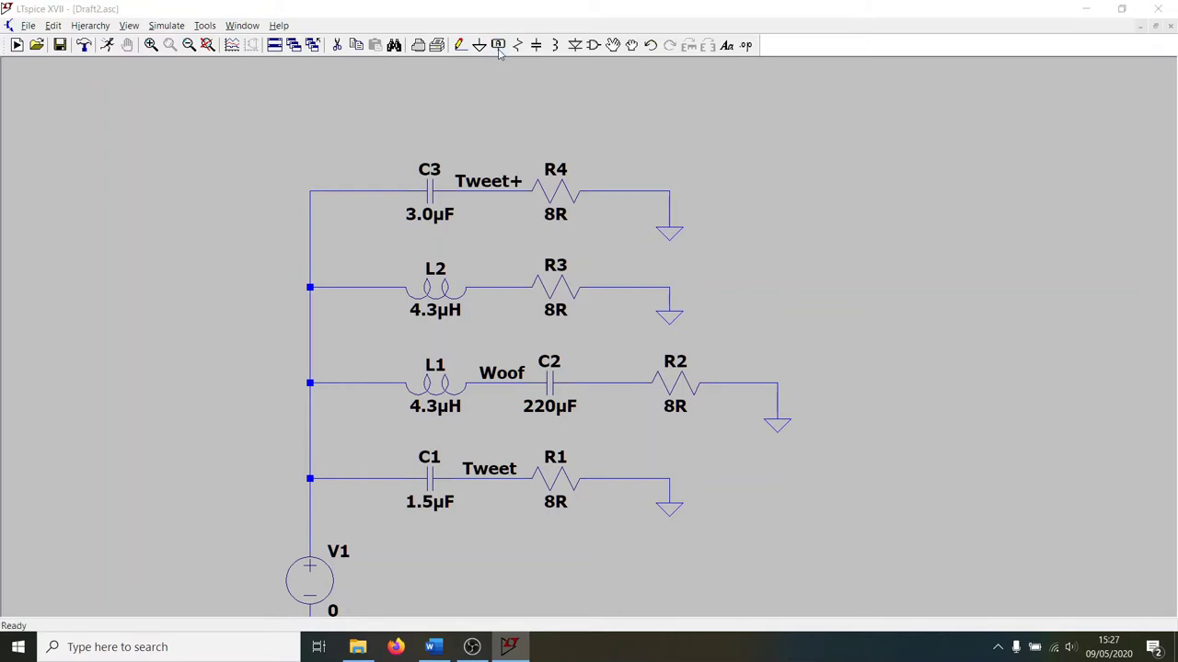
text(Woof)
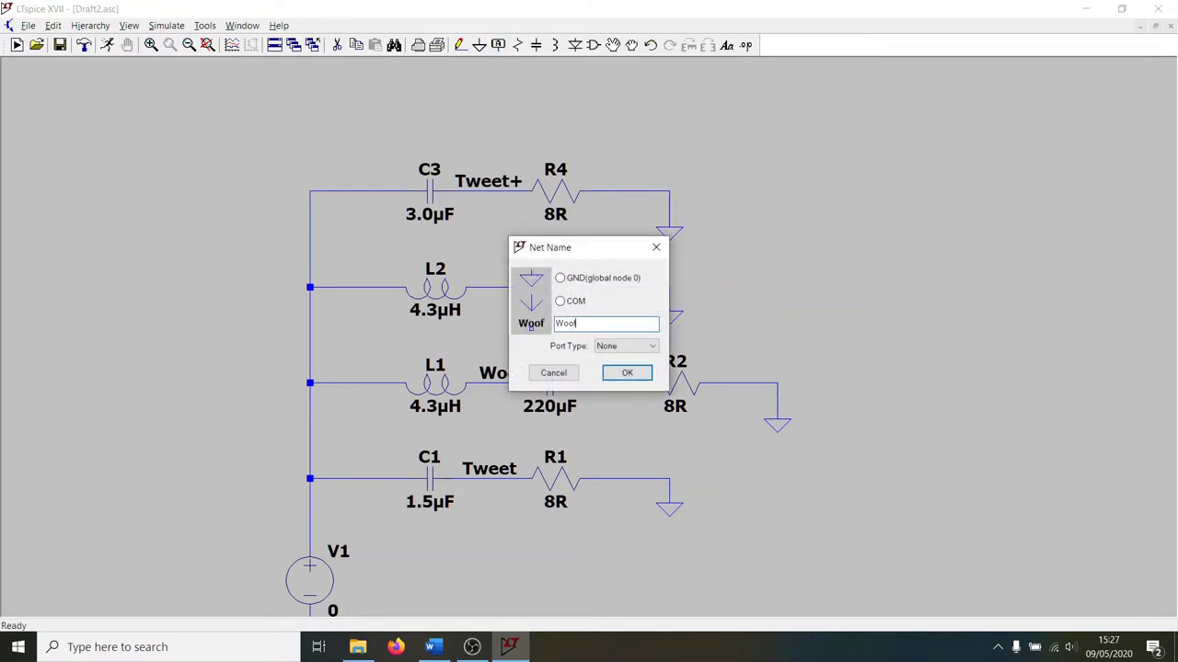
text(+)
key(Return)
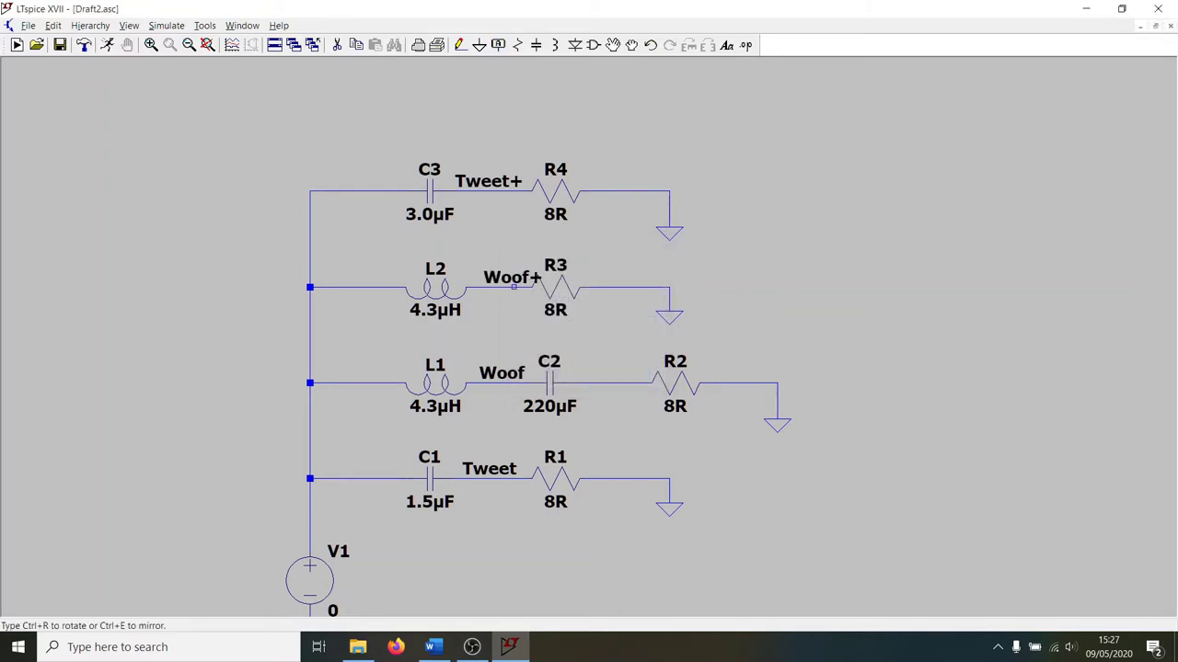
click(513, 287)
key(Escape)
Step: Add an AC analysis directive, decade sweep, 10 points, 20 to 20000 Hz, beside V1
scroll(865, 343, up, 1)
scroll(865, 343, down, 2)
scroll(865, 343, up, 1)
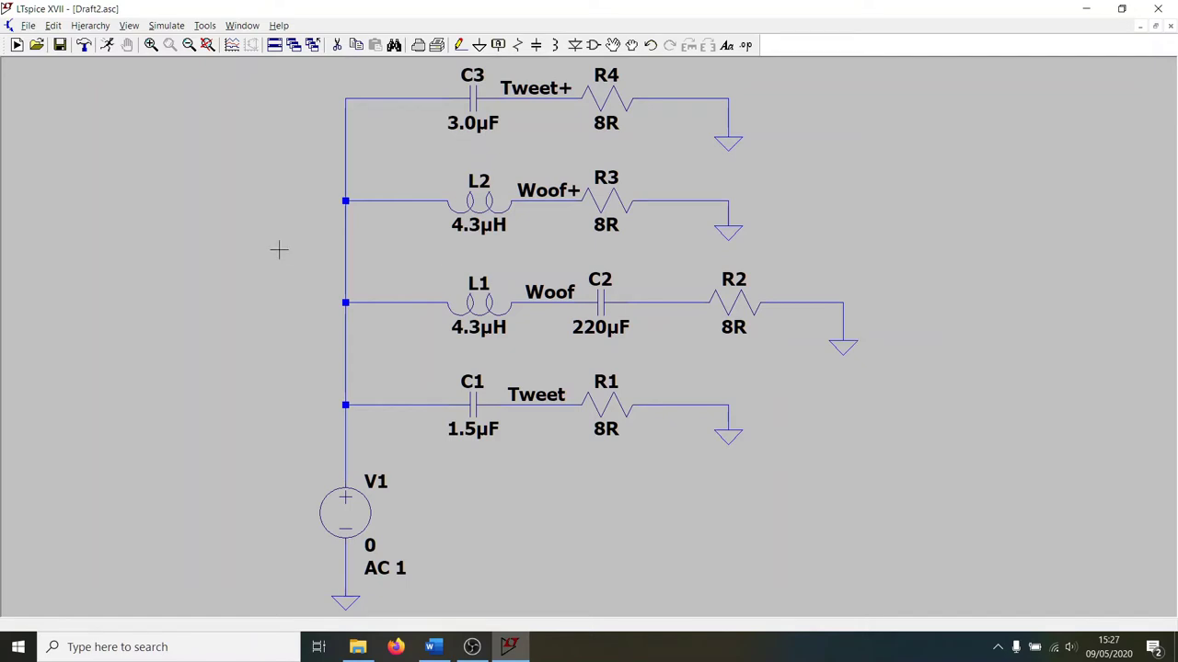
click(172, 27)
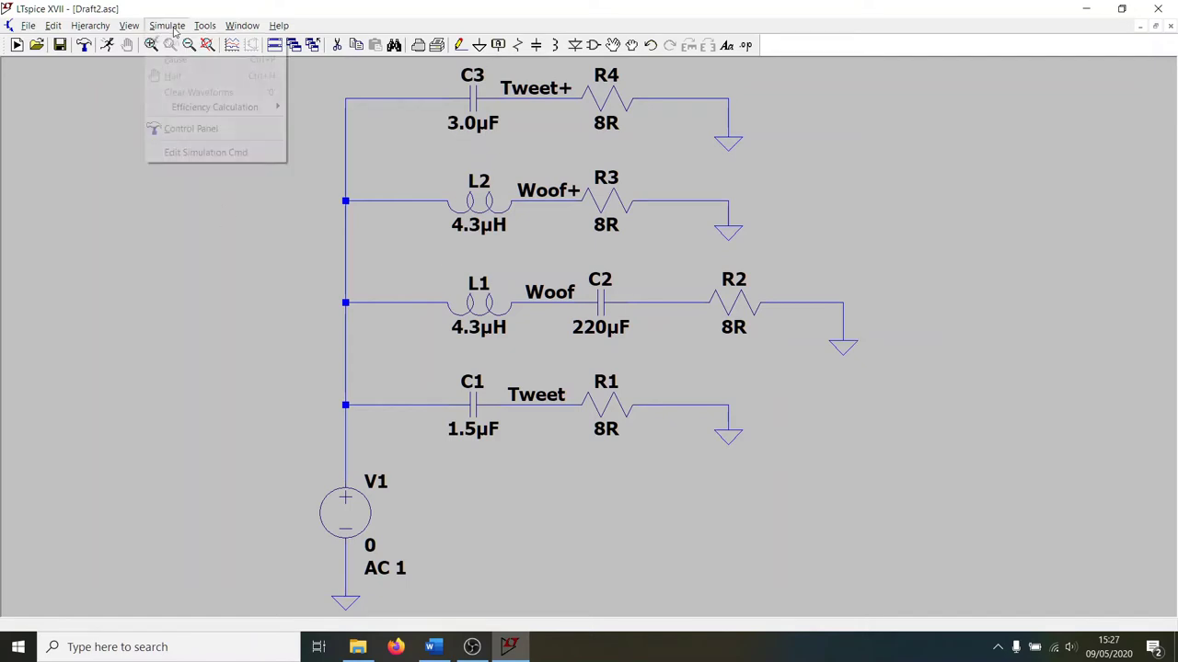
click(210, 154)
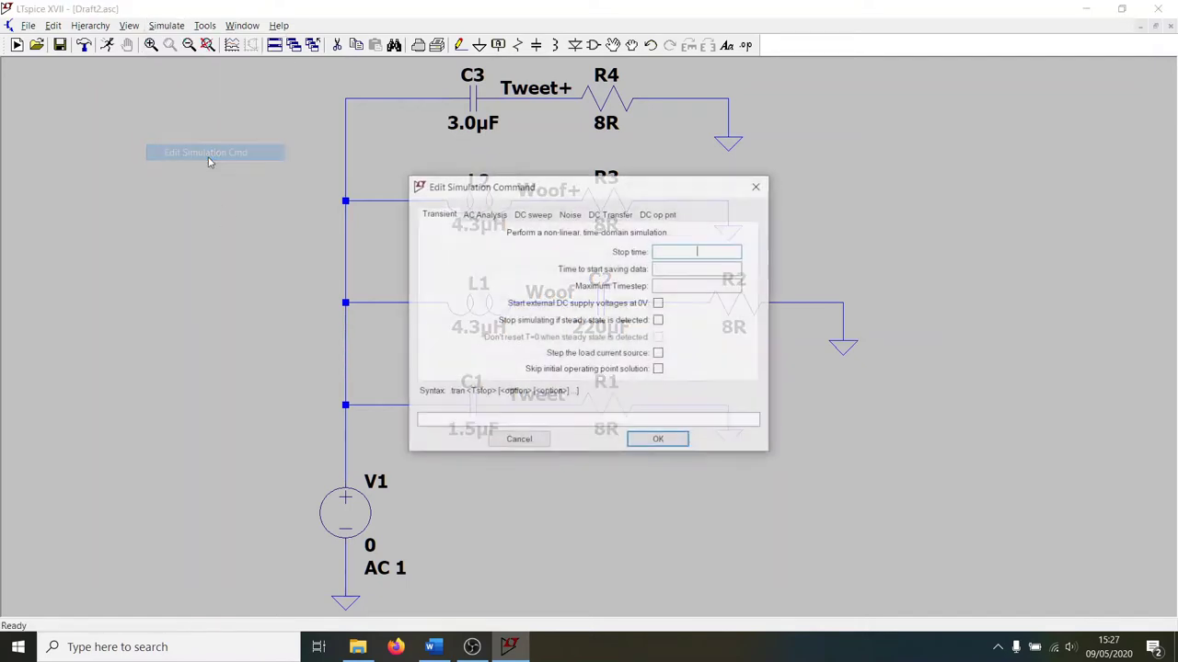
click(475, 215)
click(673, 284)
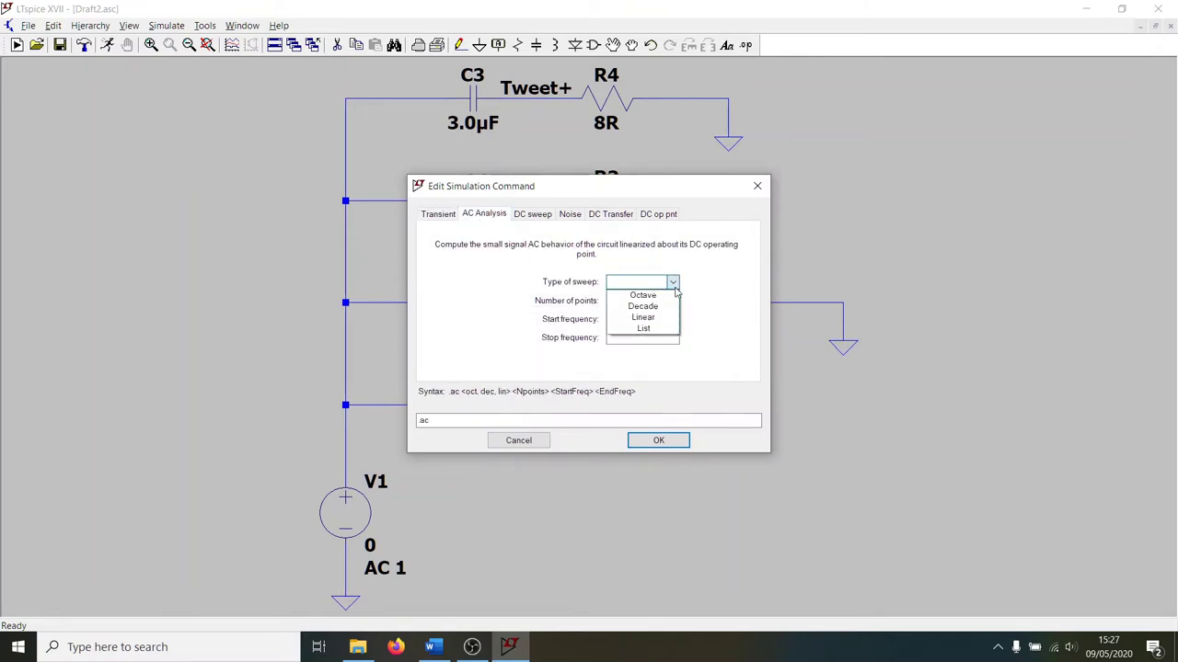
click(663, 307)
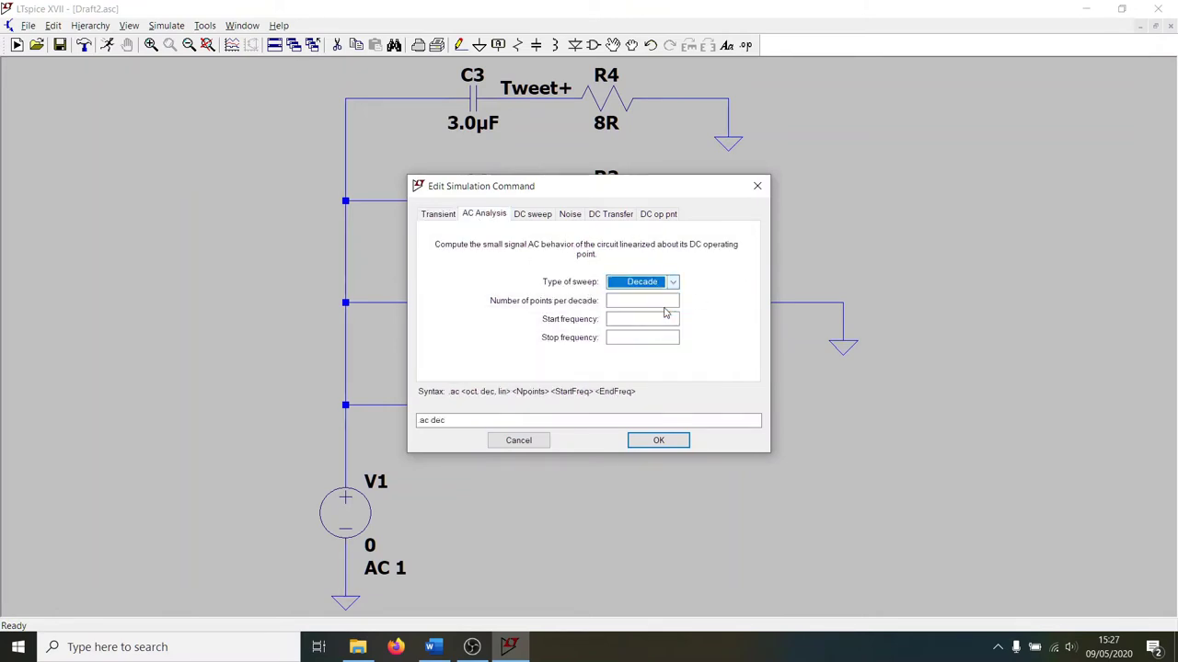
click(641, 300)
text(10)
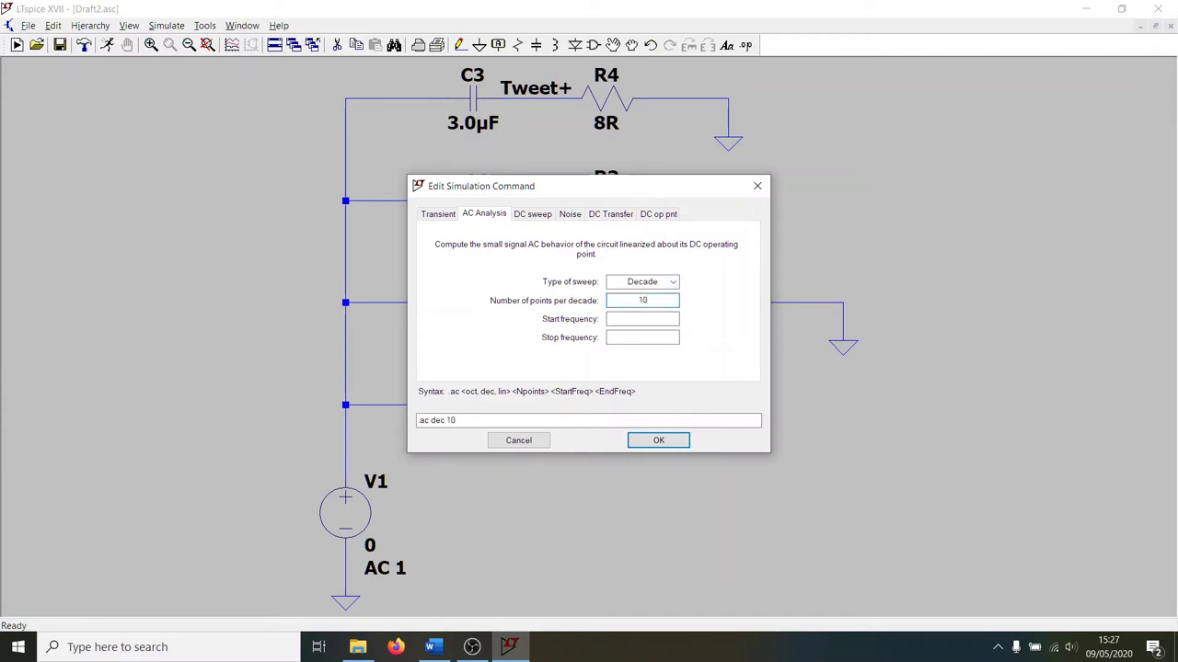
click(648, 317)
text(20)
click(644, 336)
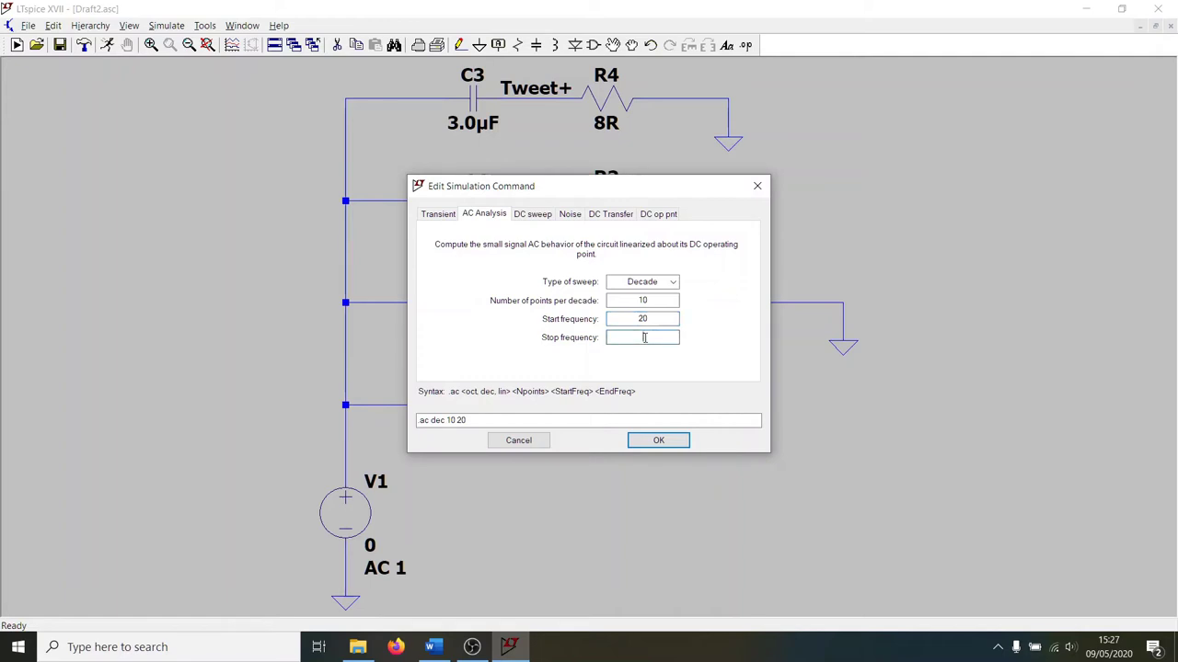
text(20000)
click(658, 441)
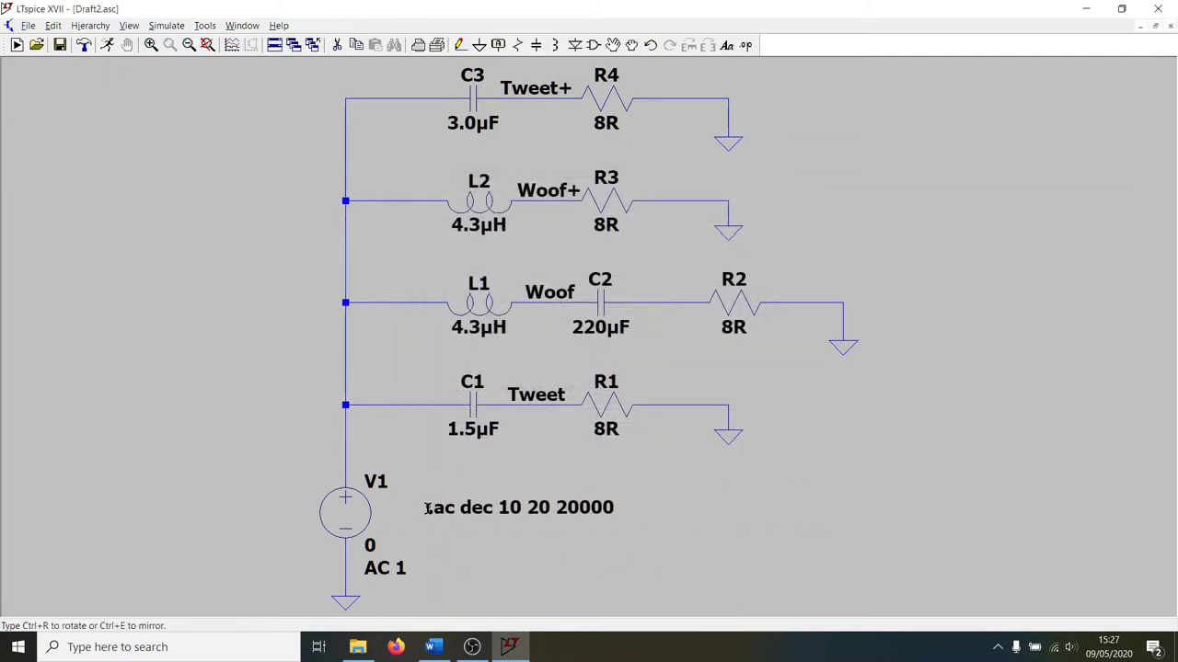
click(426, 508)
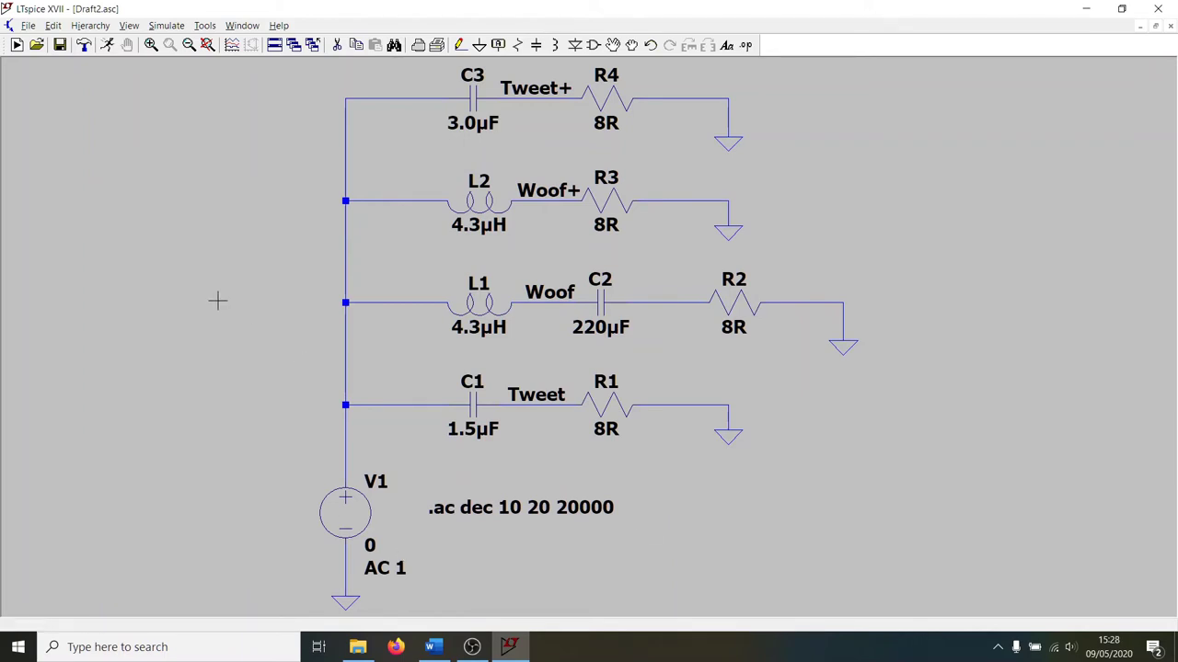
Step: Run the simulation and plot V(tweet+), V(woof+), V(woof) and V(tweet)
click(106, 46)
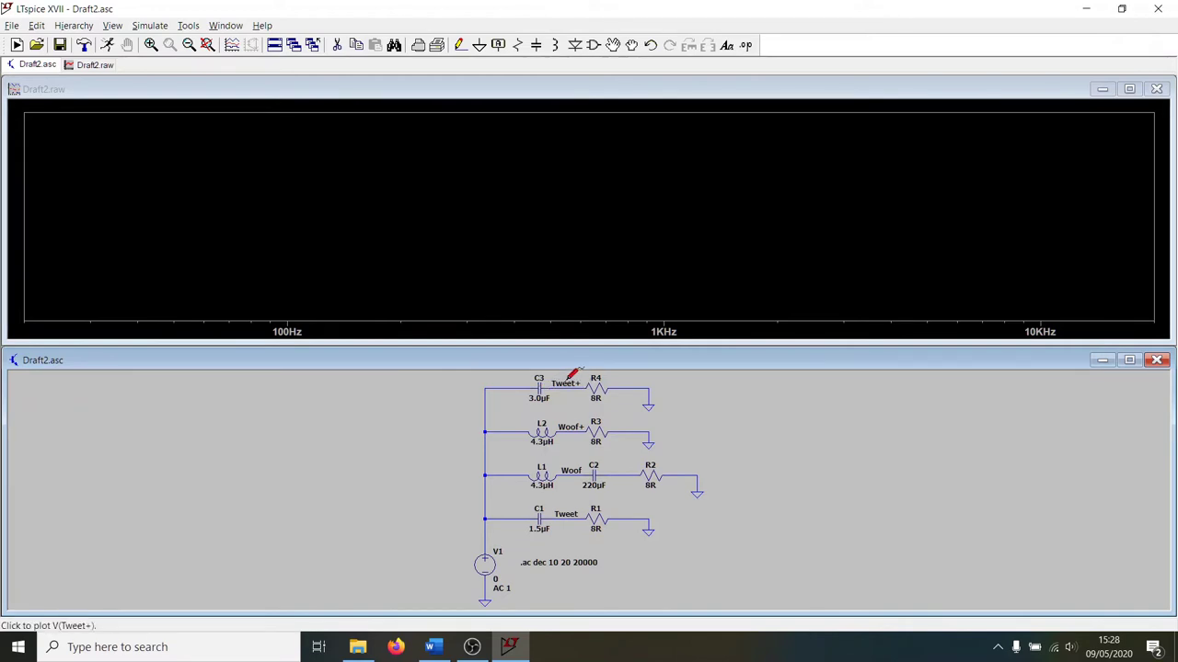
click(569, 376)
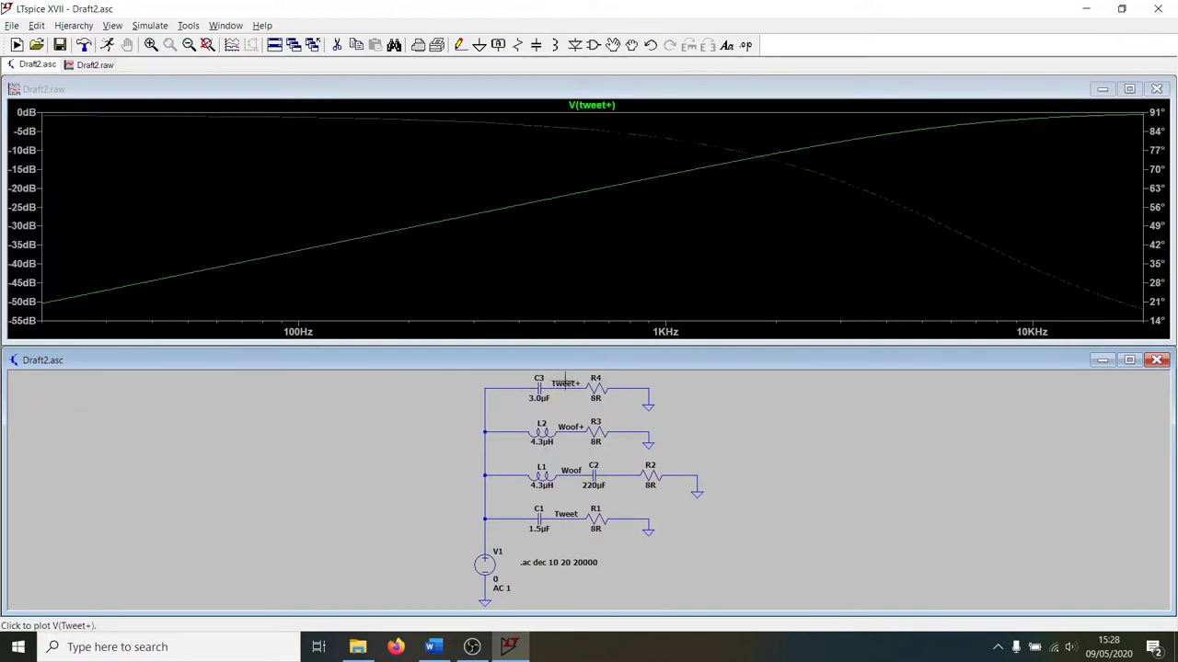
click(574, 421)
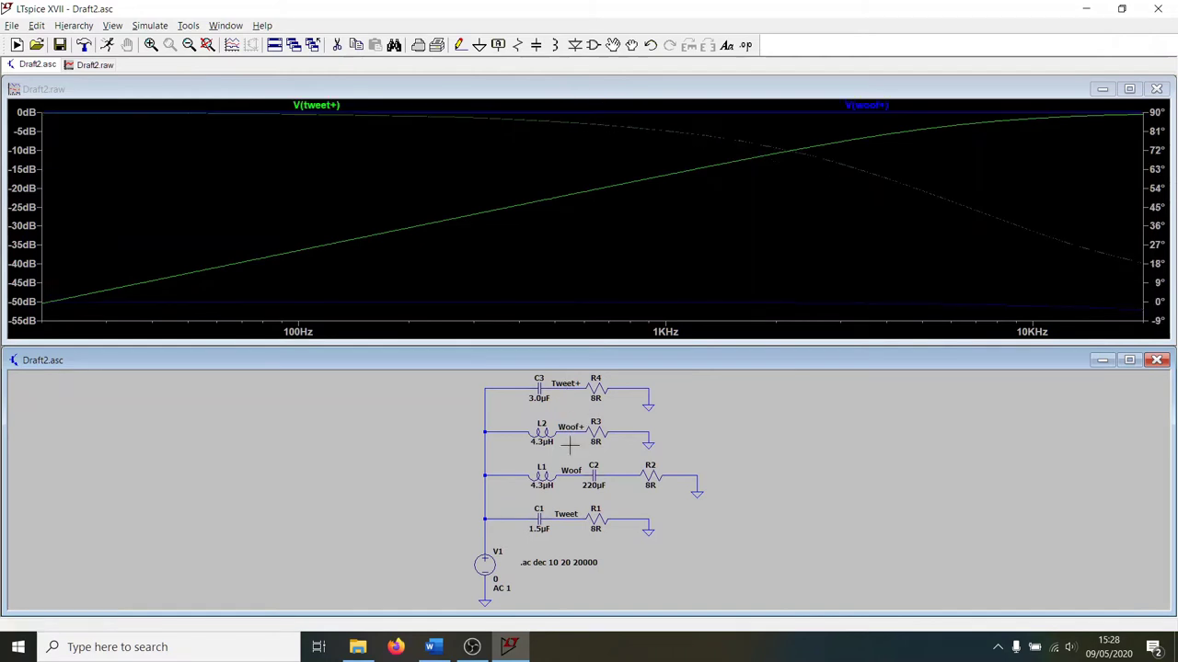
click(561, 463)
click(568, 509)
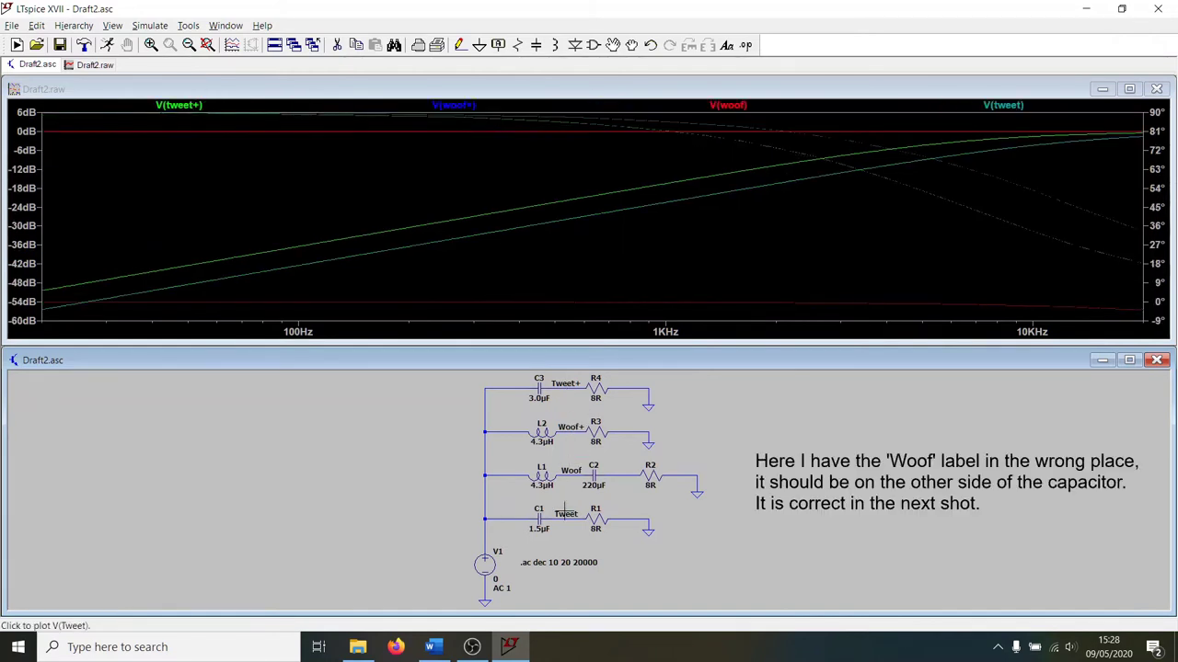
Step: Turn off phase plotting so only the magnitude curves remain
right_click(1154, 187)
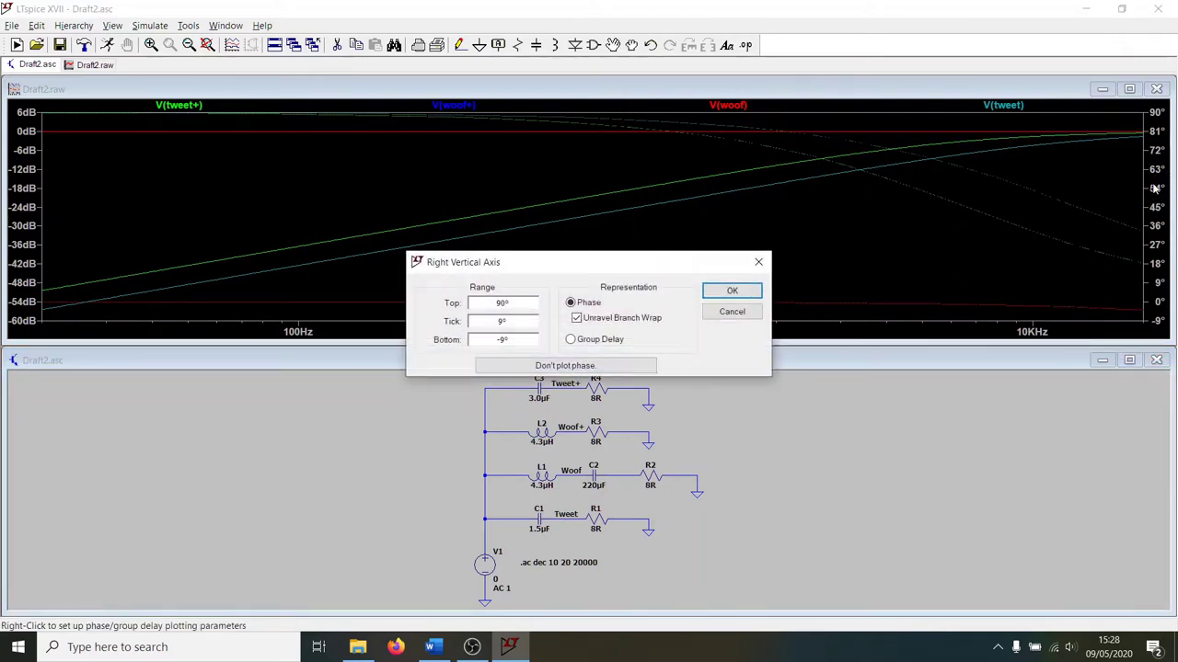
click(615, 368)
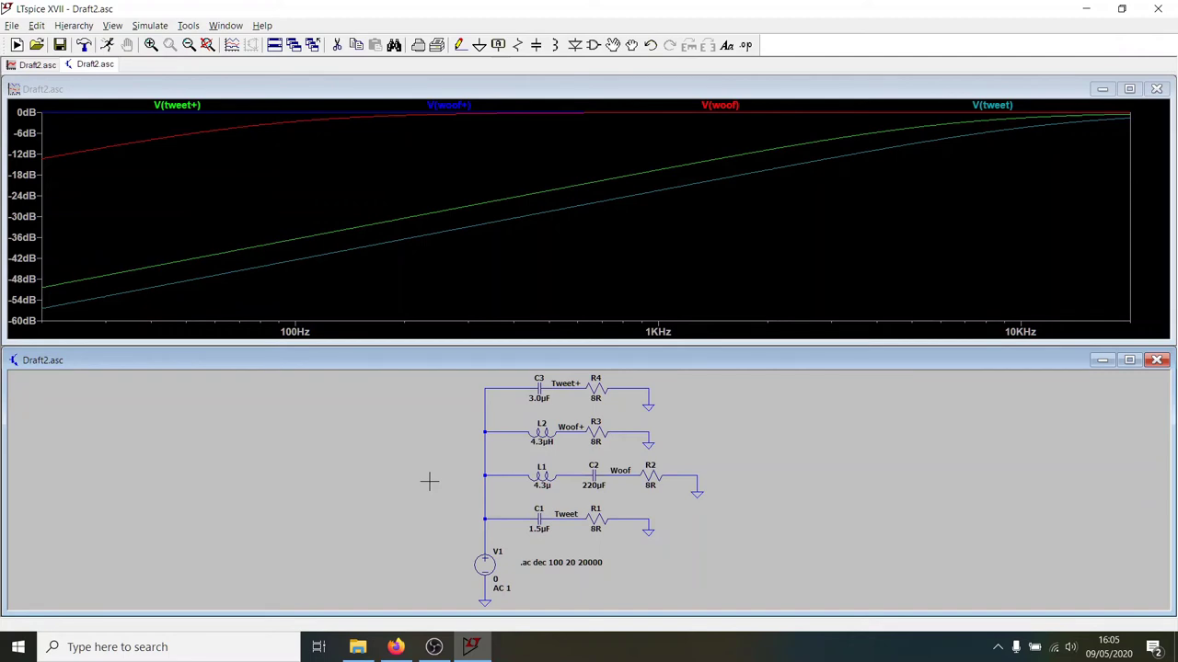
Step: Change L1's inductance to 430u and re-run the AC simulation
right_click(543, 475)
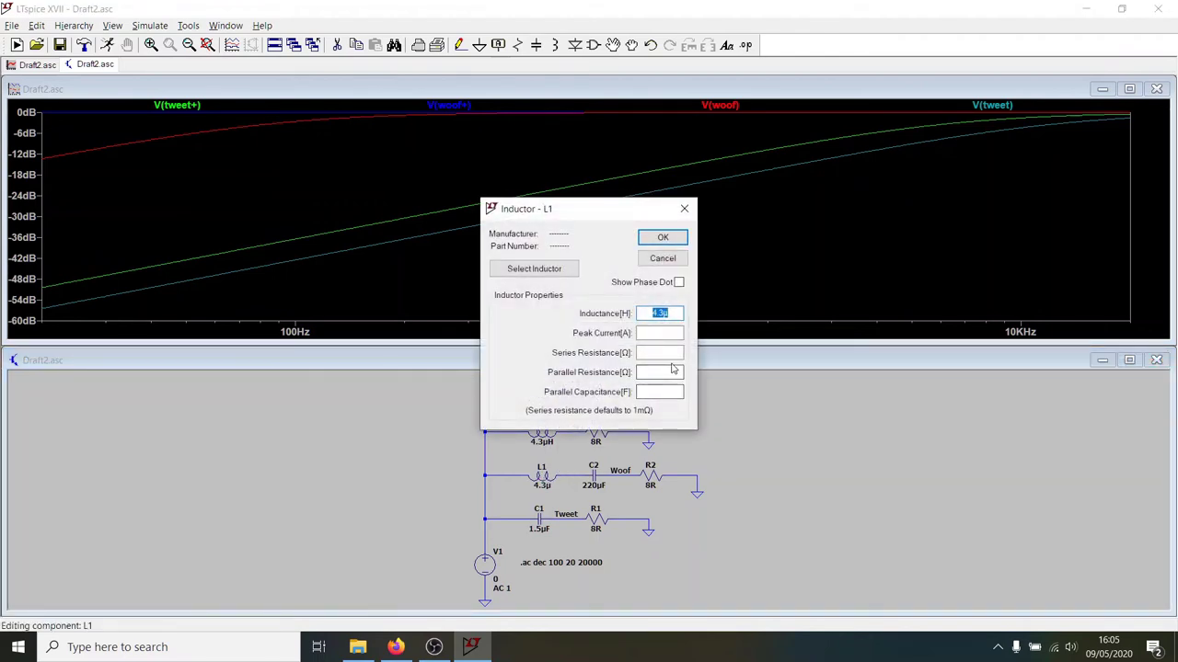
text(430)
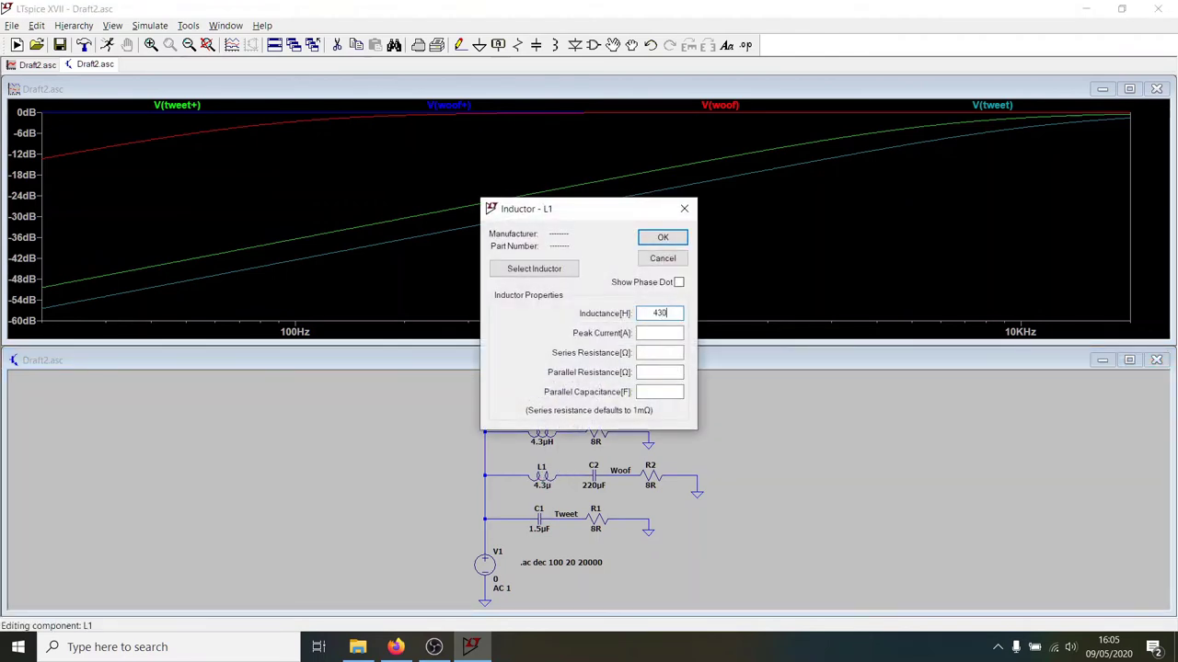
text(u)
key(Return)
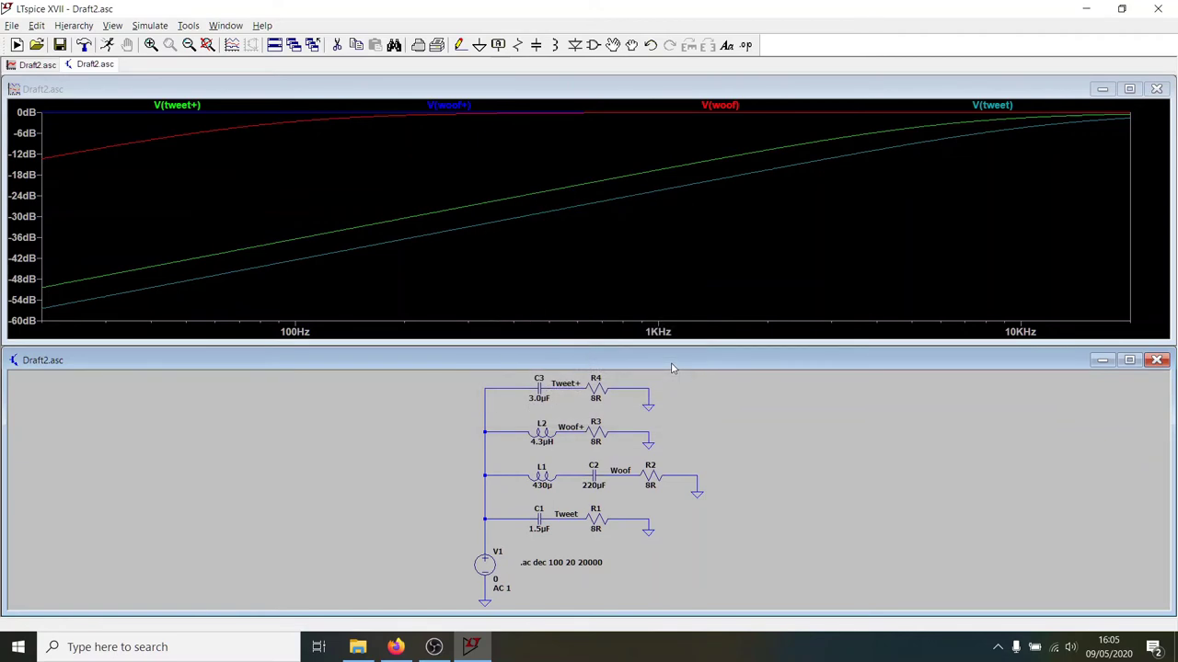
click(107, 45)
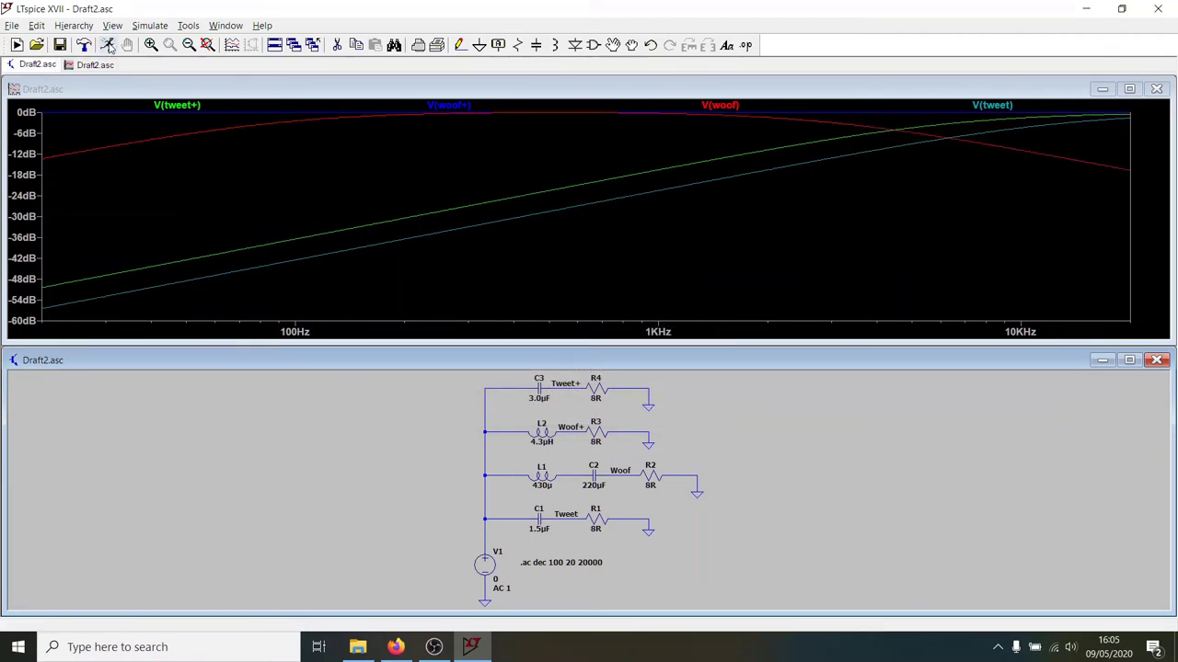